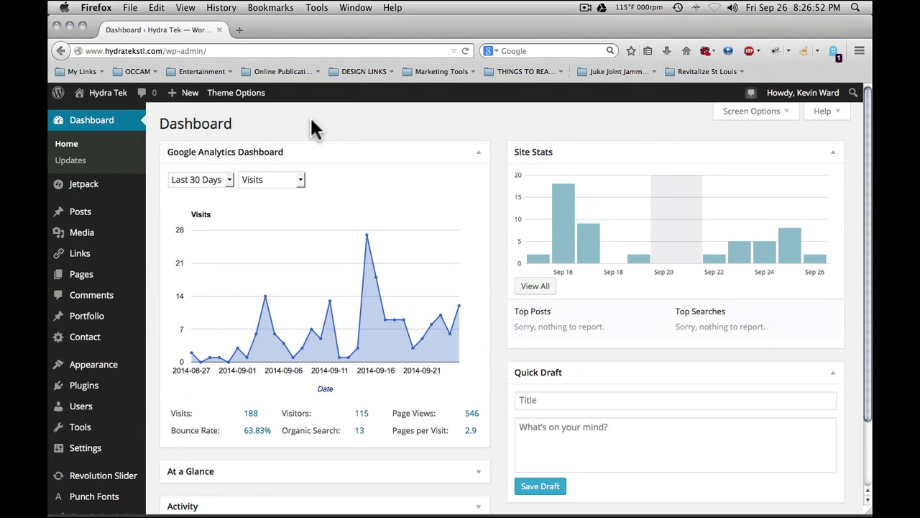
- Scroll through the WordPress Dashboard to reach WP Inventory in the admin sidebar
{"action": "scroll", "coordinate": [312, 121], "scroll_direction": "down", "scroll_amount": 3}
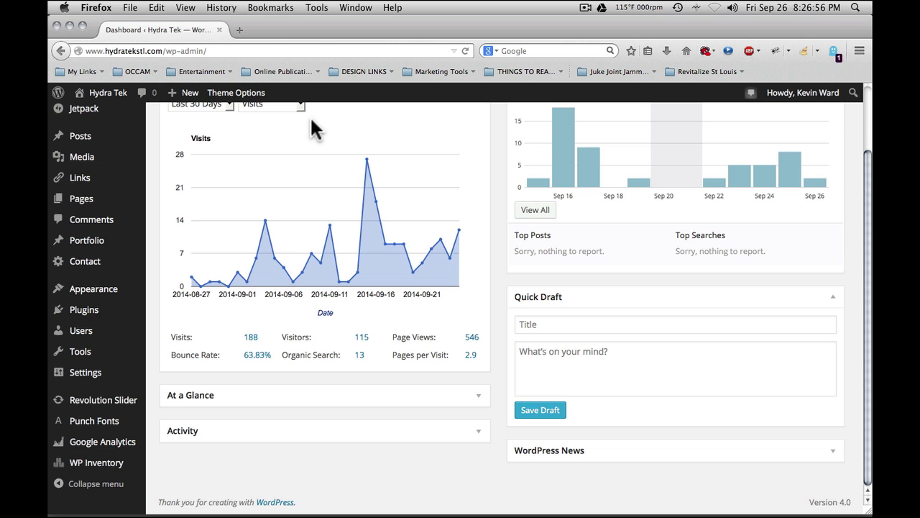
{"action": "scroll", "coordinate": [311, 120], "scroll_direction": "up", "scroll_amount": 3}
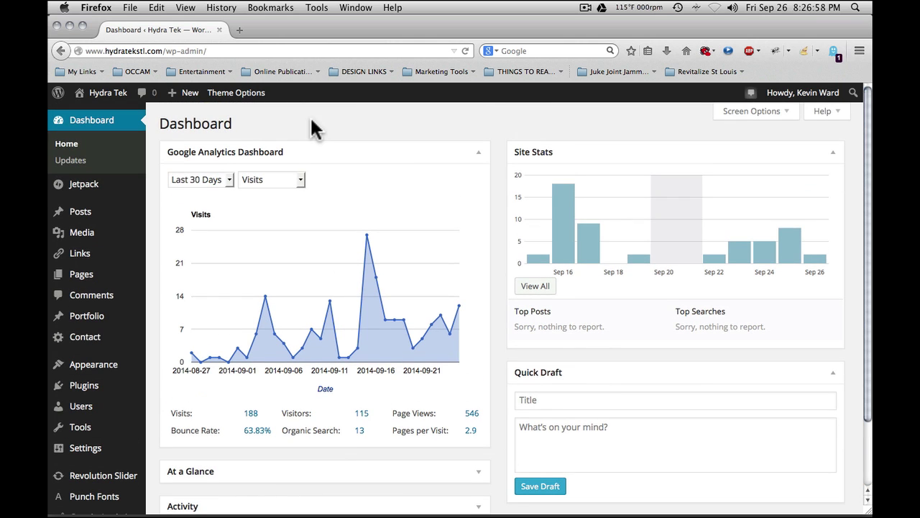
{"action": "scroll", "coordinate": [312, 119], "scroll_direction": "down", "scroll_amount": 3}
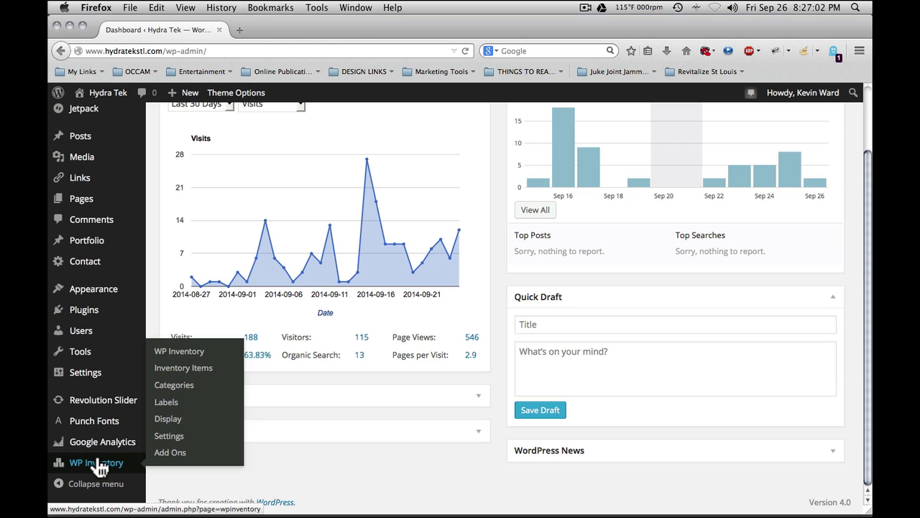
{"action": "mouse_move", "coordinate": [93, 319]}
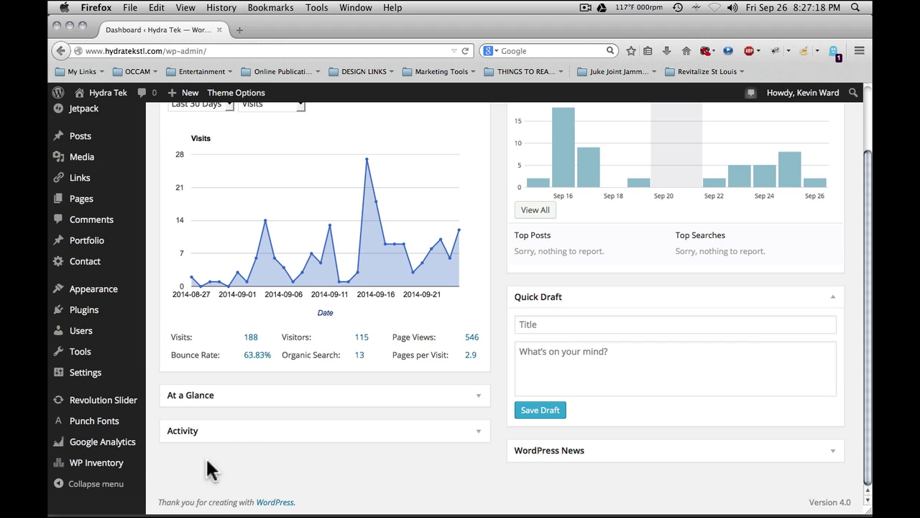
{"action": "mouse_move", "coordinate": [95, 468]}
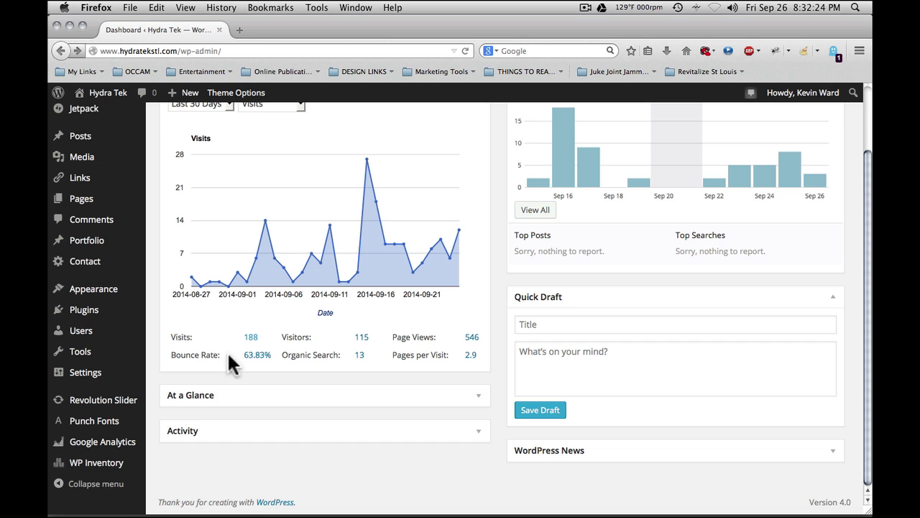
{"action": "mouse_move", "coordinate": [82, 464]}
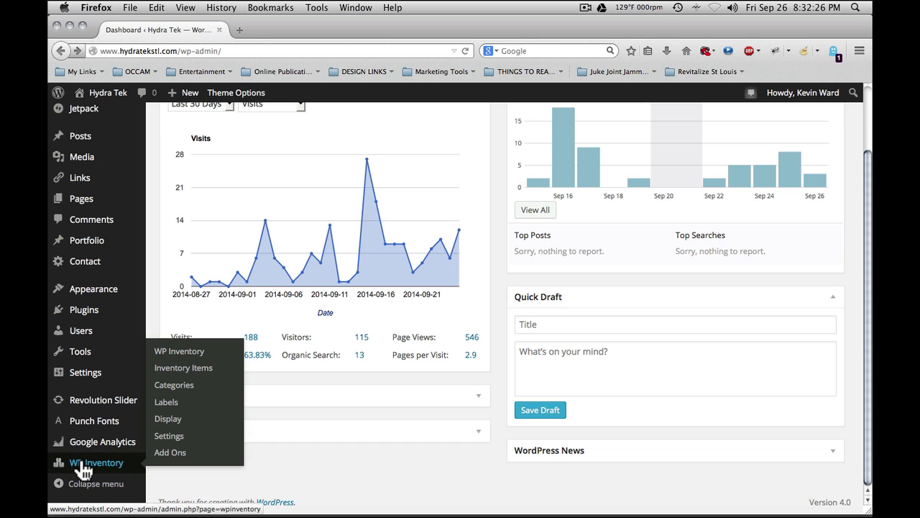
- Open WP Inventory, then its Inventory Items list showing the Caterpillar and Komatsu forklifts
{"action": "left_click", "coordinate": [83, 463]}
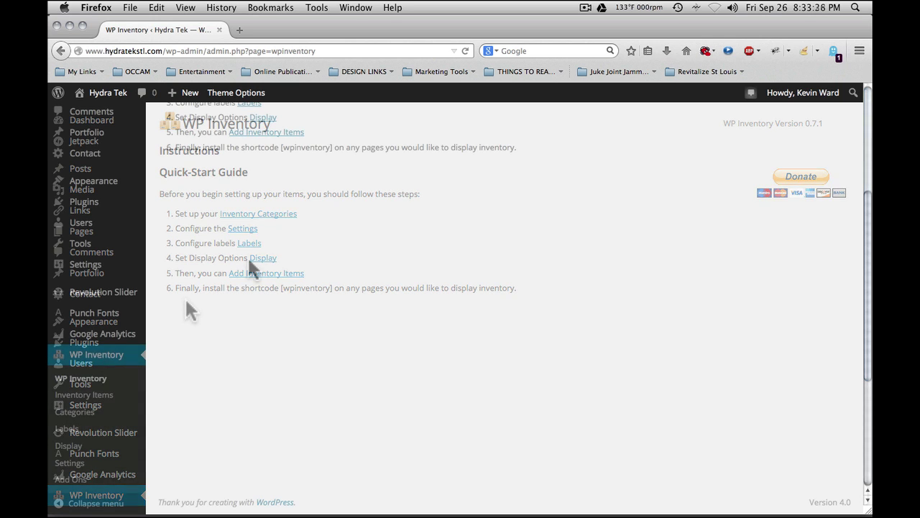
{"action": "left_click", "coordinate": [83, 397]}
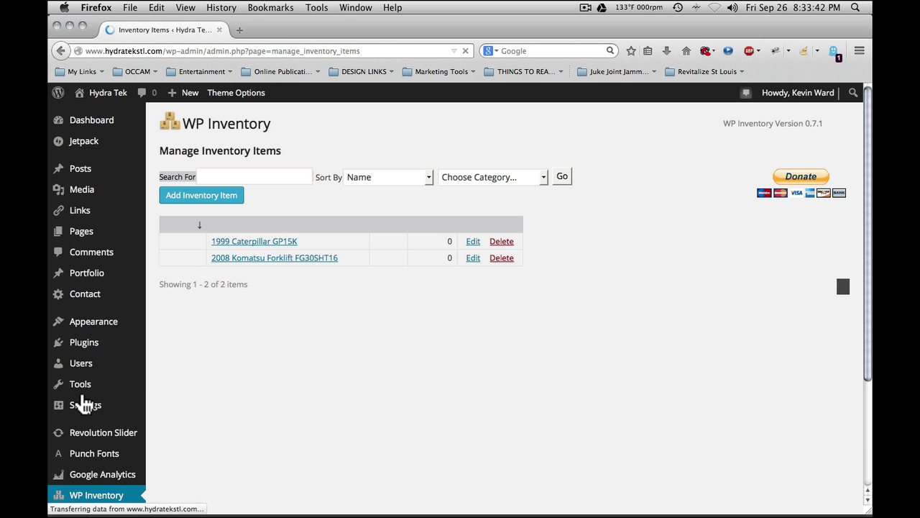
- Open the 1999 Caterpillar GP15K item and look through its edit form
{"action": "left_click", "coordinate": [300, 241]}
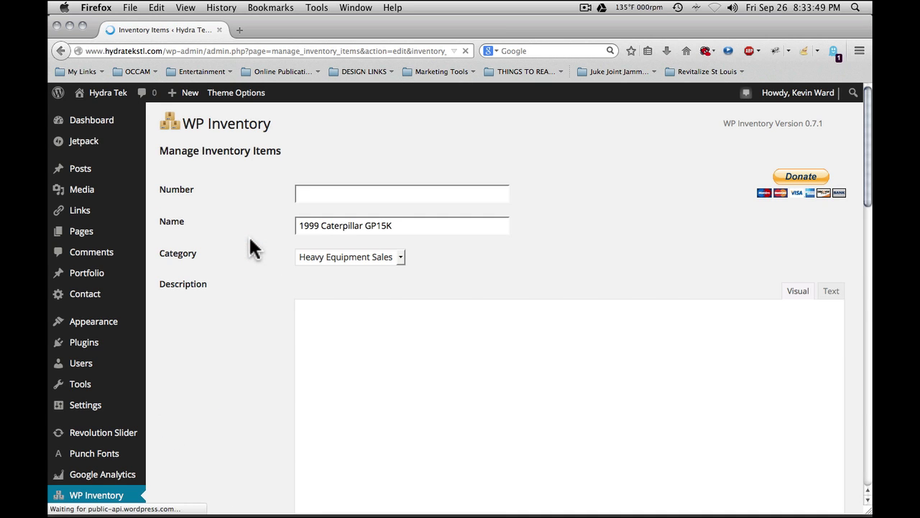
{"action": "scroll", "coordinate": [209, 287], "scroll_direction": "down", "scroll_amount": 3}
{"action": "scroll", "coordinate": [214, 298], "scroll_direction": "down", "scroll_amount": 5}
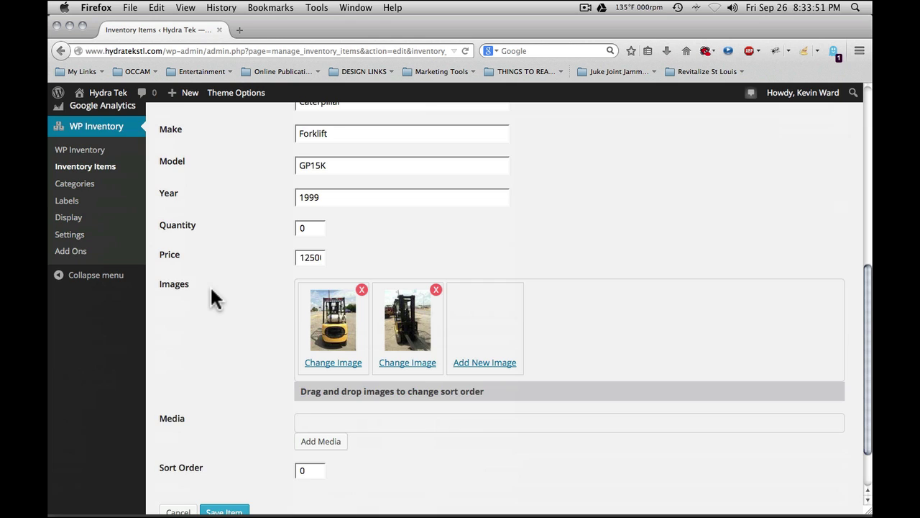
{"action": "scroll", "coordinate": [217, 292], "scroll_direction": "up", "scroll_amount": 7}
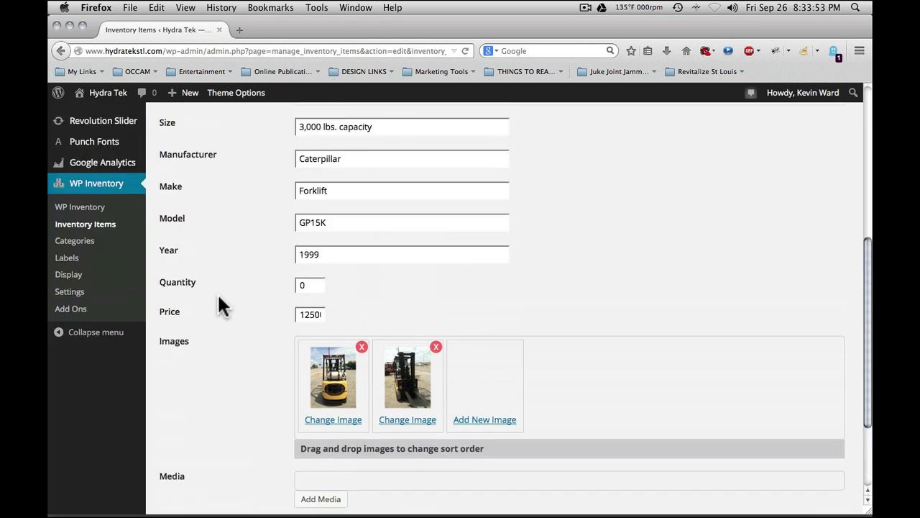
{"action": "scroll", "coordinate": [217, 292], "scroll_direction": "down", "scroll_amount": 5}
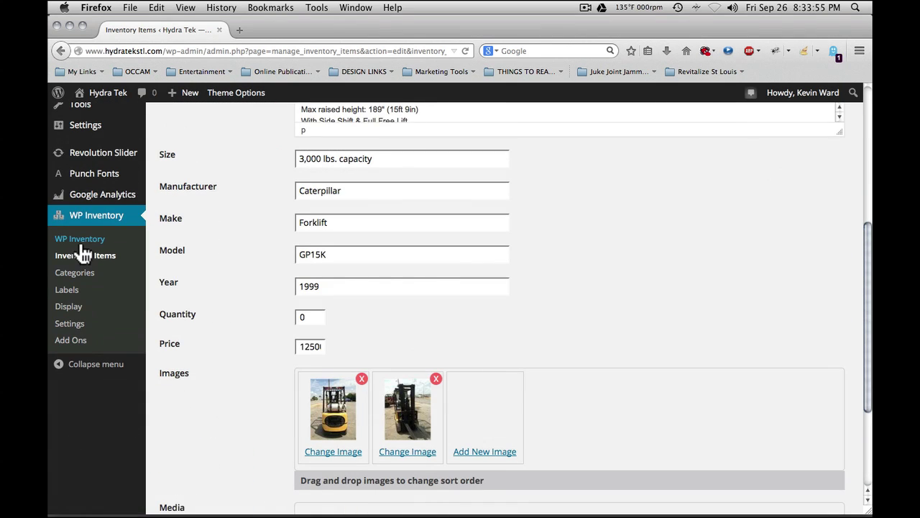
- Return to WP Inventory and go to its Categories page
{"action": "left_click", "coordinate": [81, 242]}
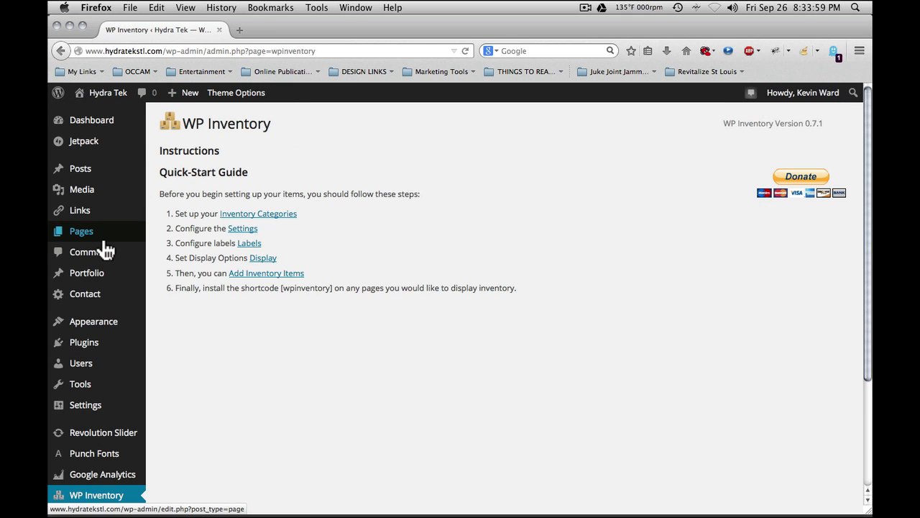
{"action": "scroll", "coordinate": [191, 229], "scroll_direction": "down", "scroll_amount": 1}
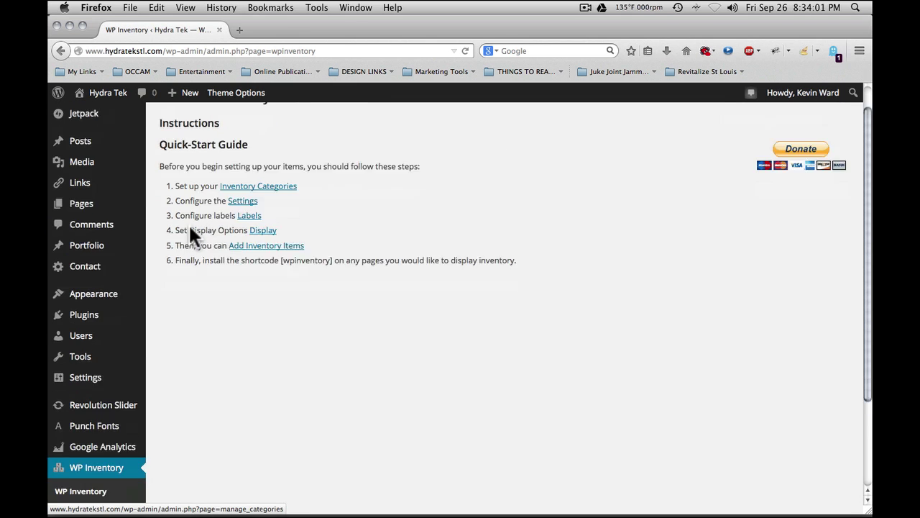
{"action": "scroll", "coordinate": [198, 248], "scroll_direction": "down", "scroll_amount": 4}
{"action": "left_click", "coordinate": [76, 416]}
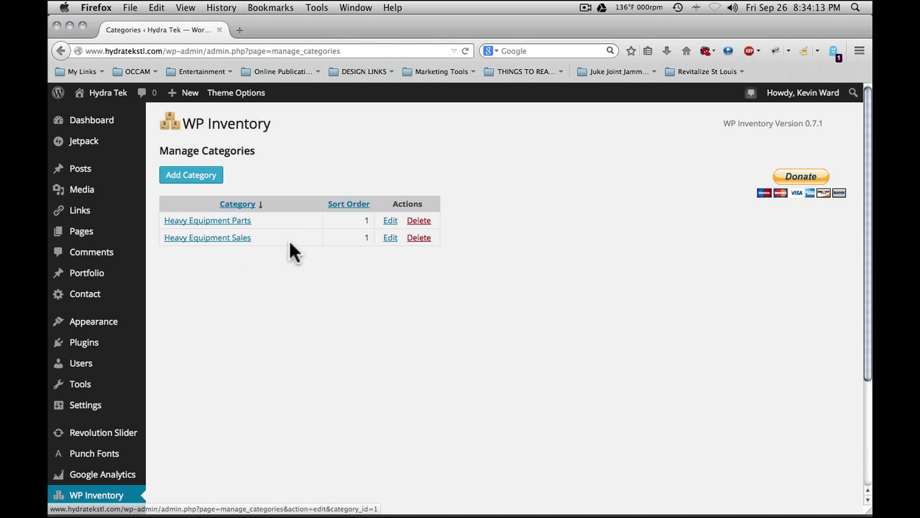
- Start a new category and cancel it, then open Heavy Equipment Sales for editing
{"action": "left_click", "coordinate": [199, 182]}
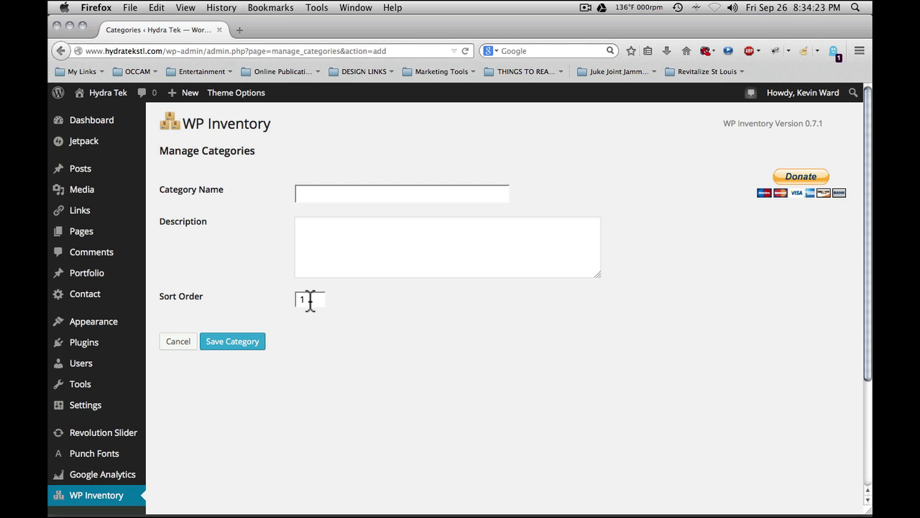
{"action": "left_click", "coordinate": [176, 352]}
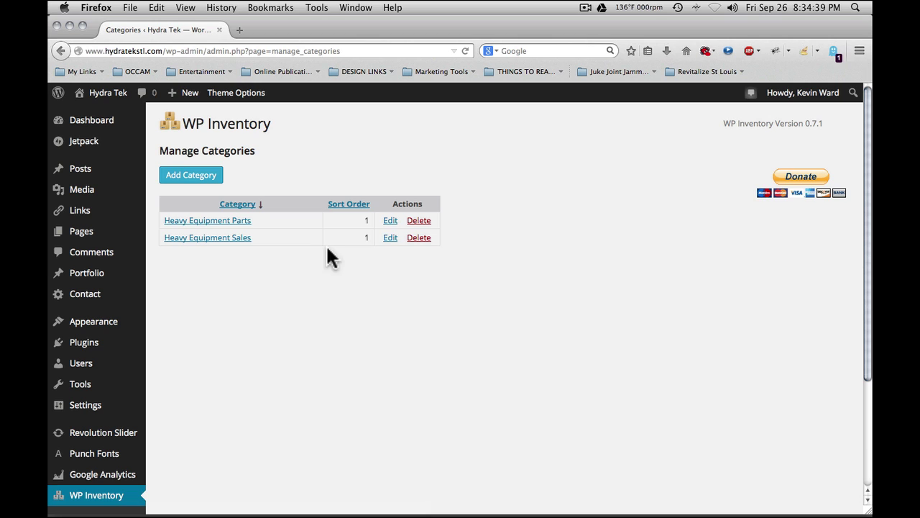
{"action": "left_click", "coordinate": [390, 239]}
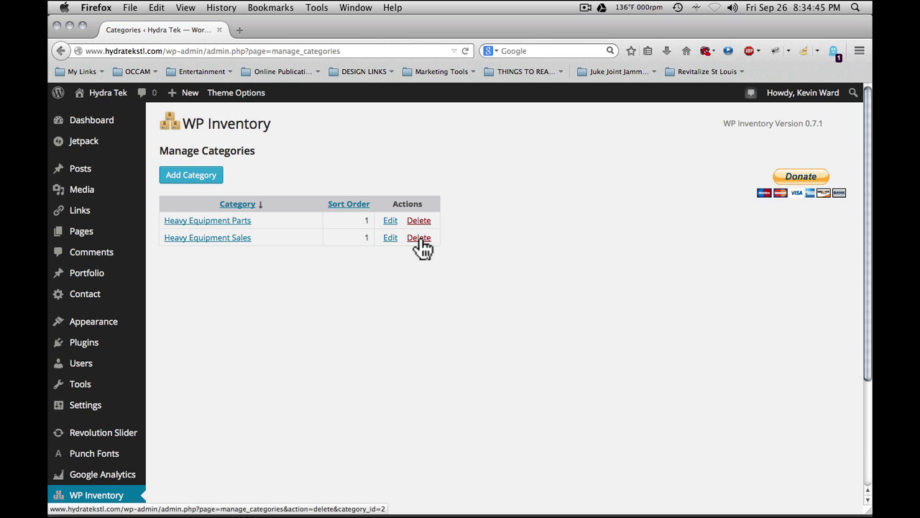
- Leave the category unchanged and open the WP Inventory Settings page
{"action": "scroll", "coordinate": [194, 267], "scroll_direction": "down", "scroll_amount": 3}
{"action": "scroll", "coordinate": [193, 272], "scroll_direction": "down", "scroll_amount": 1}
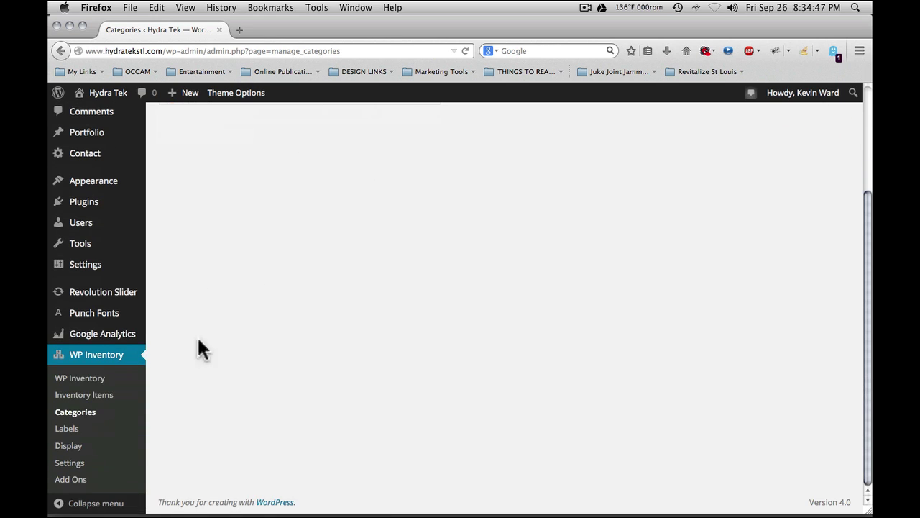
{"action": "left_click", "coordinate": [78, 378]}
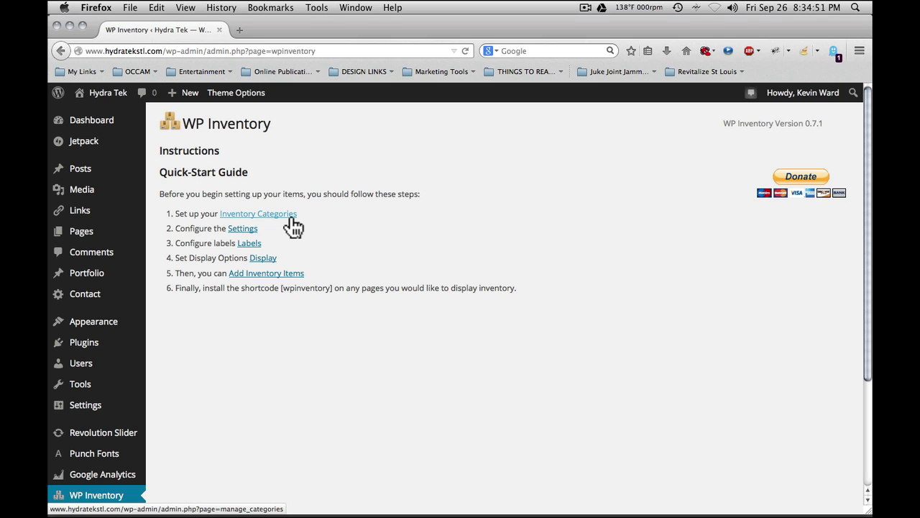
{"action": "left_click", "coordinate": [238, 230]}
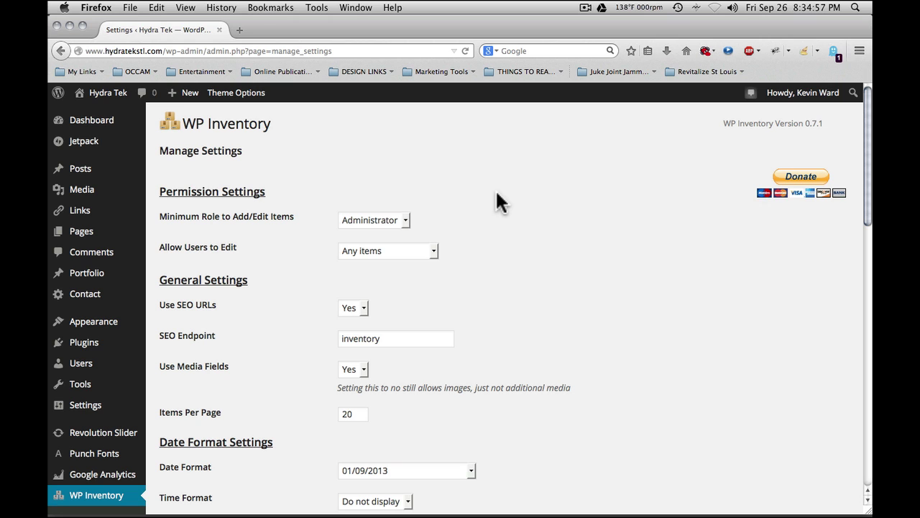
- Keep the minimum role at Administrator and let users edit any items
{"action": "scroll", "coordinate": [505, 189], "scroll_direction": "down", "scroll_amount": 2}
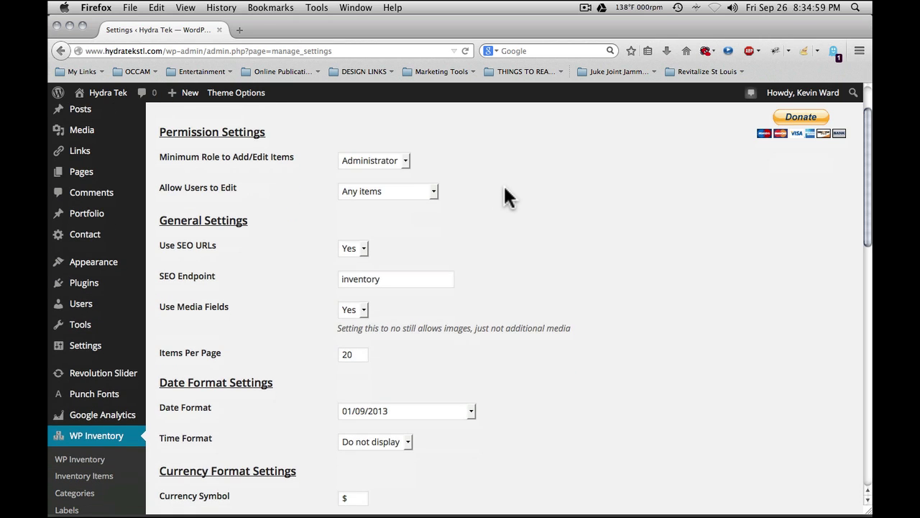
{"action": "scroll", "coordinate": [505, 190], "scroll_direction": "up", "scroll_amount": 3}
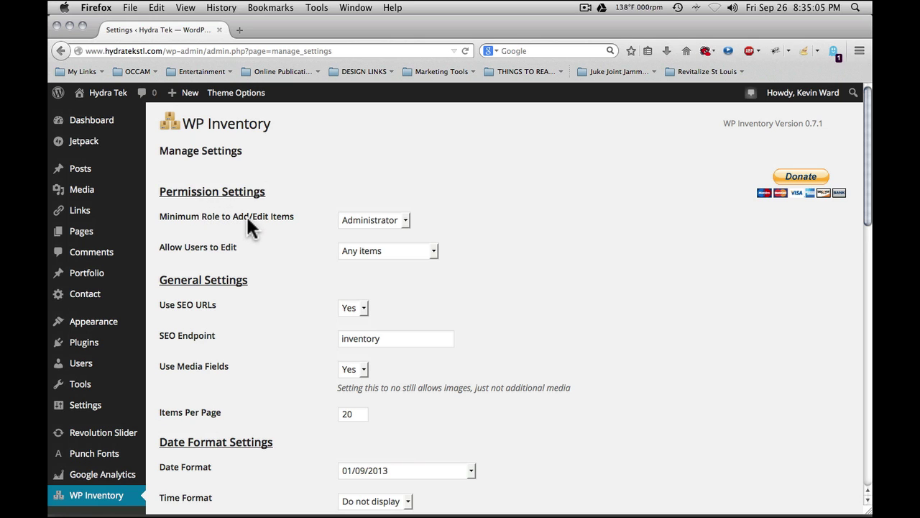
{"action": "left_click", "coordinate": [391, 222]}
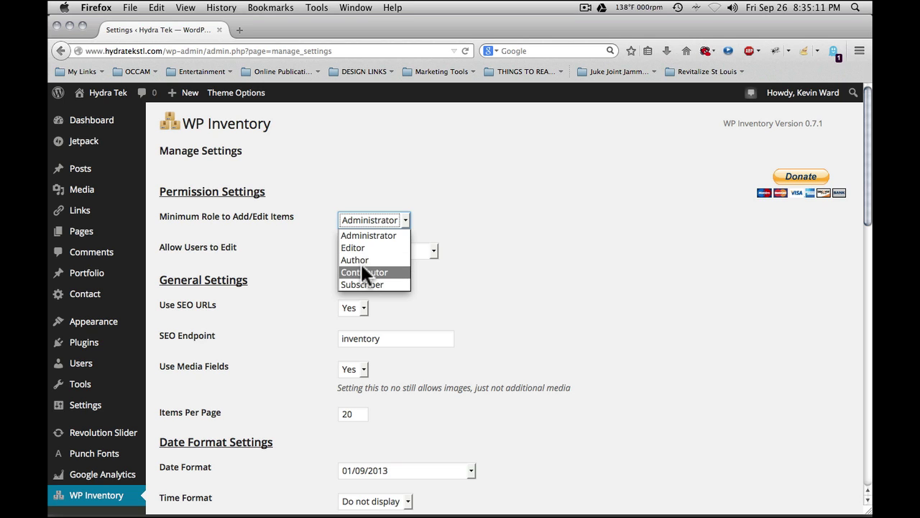
{"action": "left_click", "coordinate": [309, 204]}
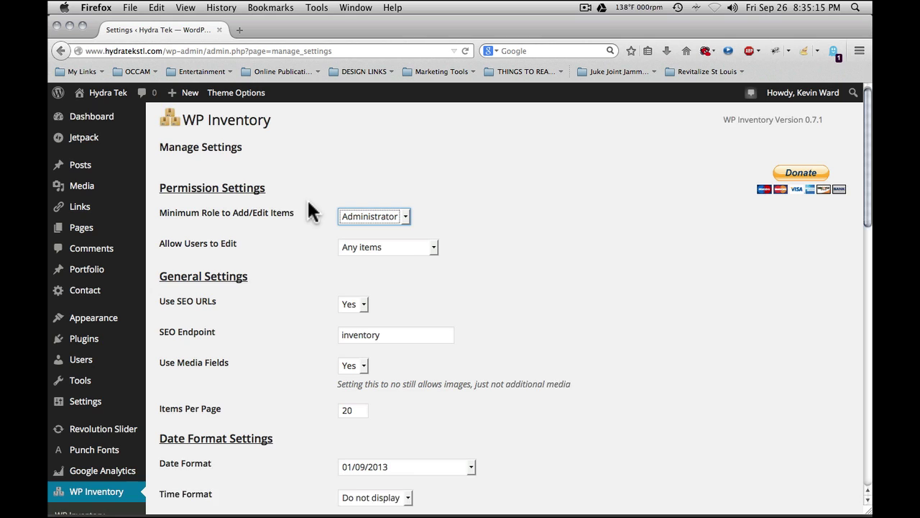
{"action": "scroll", "coordinate": [257, 228], "scroll_direction": "down", "scroll_amount": 1}
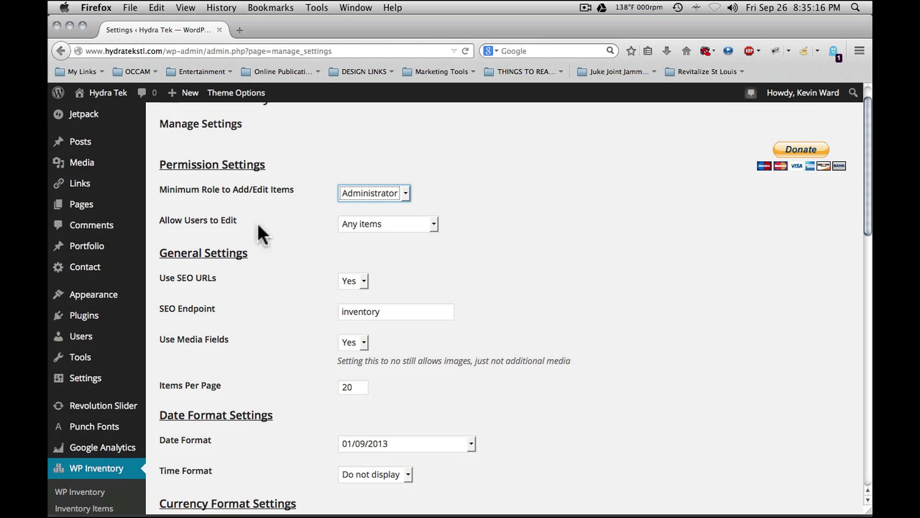
{"action": "left_click", "coordinate": [386, 223]}
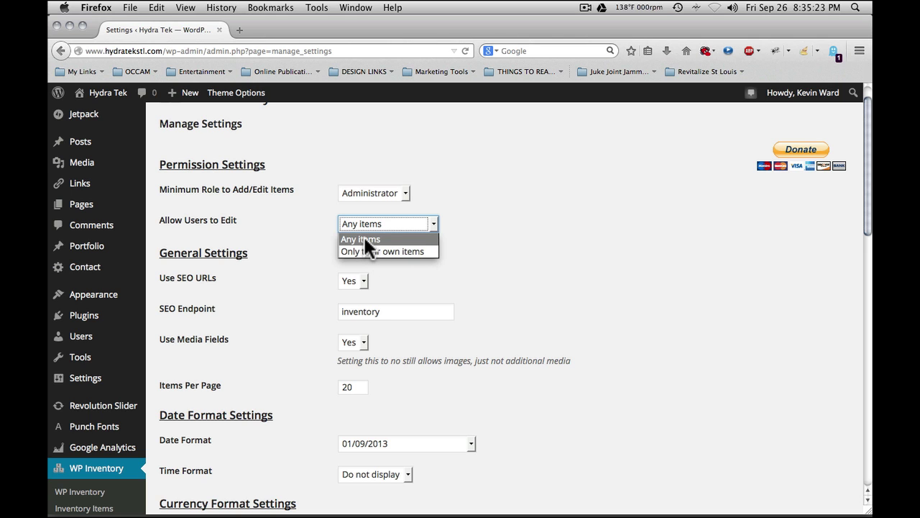
{"action": "left_click", "coordinate": [294, 229]}
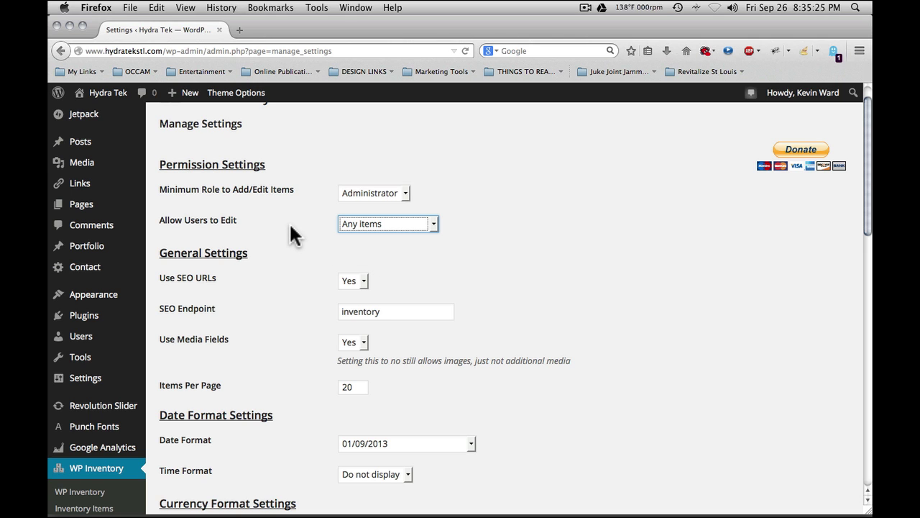
{"action": "scroll", "coordinate": [291, 227], "scroll_direction": "down", "scroll_amount": 3}
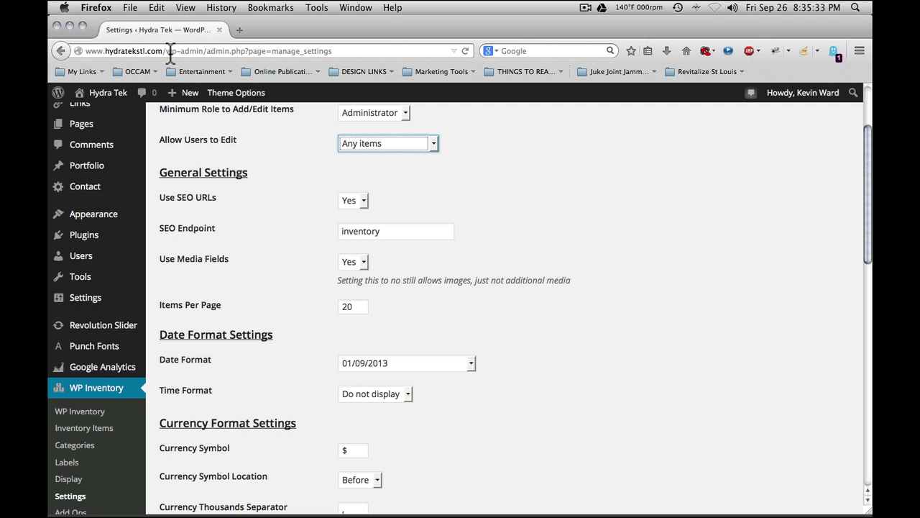
{"action": "left_click_drag", "start_coordinate": [165, 51], "coordinate": [245, 51]}
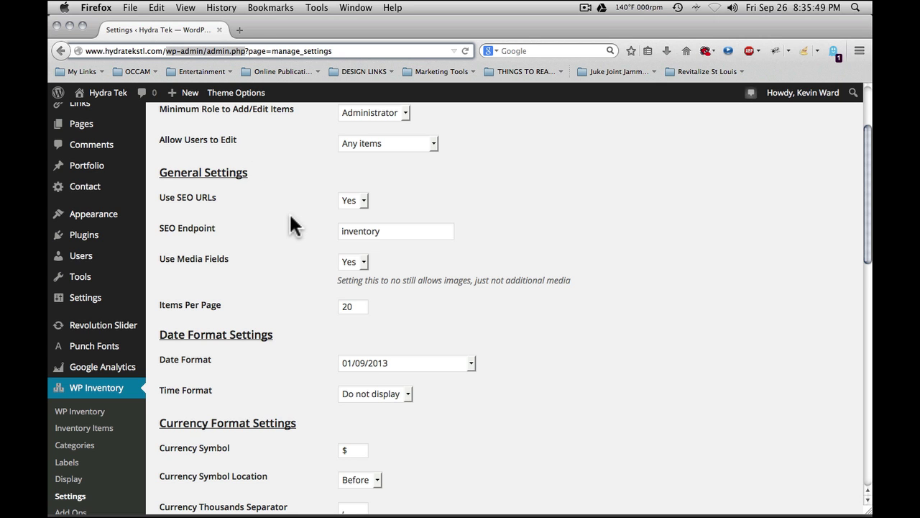
{"action": "scroll", "coordinate": [289, 212], "scroll_direction": "down", "scroll_amount": 2}
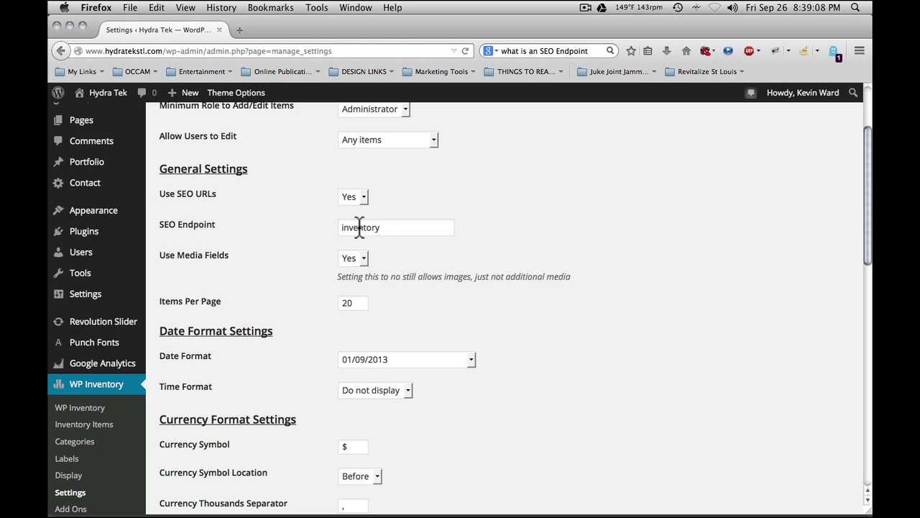
{"action": "left_click_drag", "start_coordinate": [384, 229], "coordinate": [339, 230]}
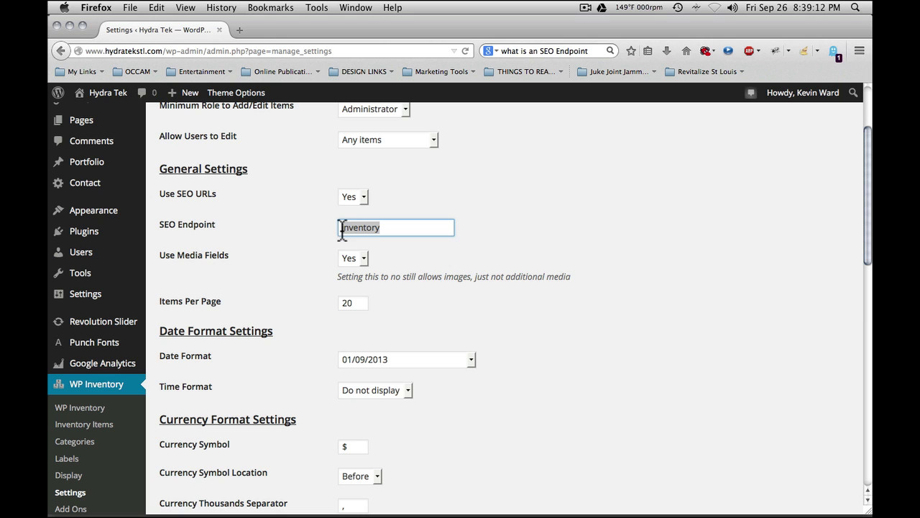
{"action": "left_click", "coordinate": [310, 227]}
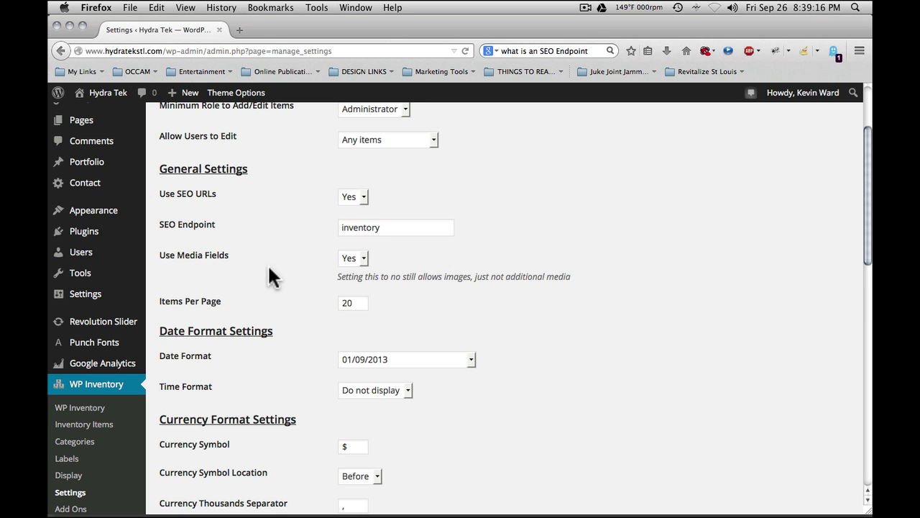
{"action": "scroll", "coordinate": [267, 267], "scroll_direction": "down", "scroll_amount": 2}
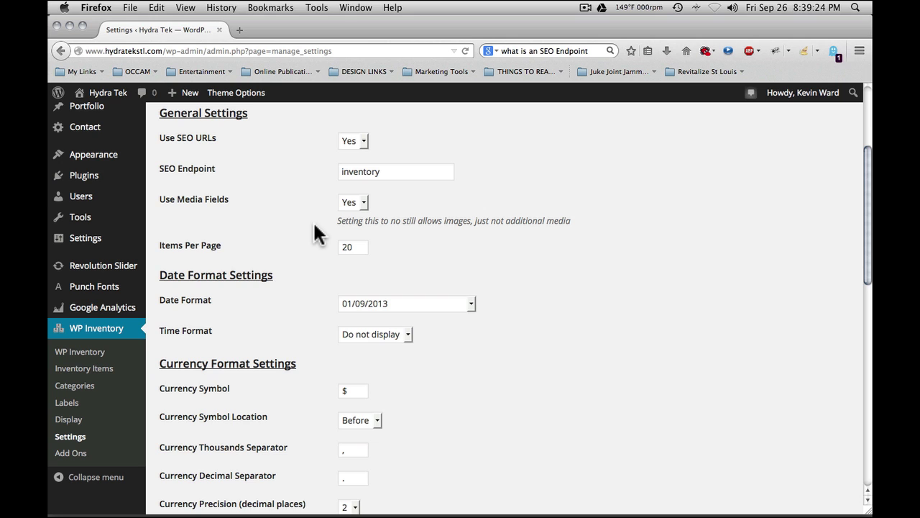
{"action": "scroll", "coordinate": [316, 234], "scroll_direction": "down", "scroll_amount": 1}
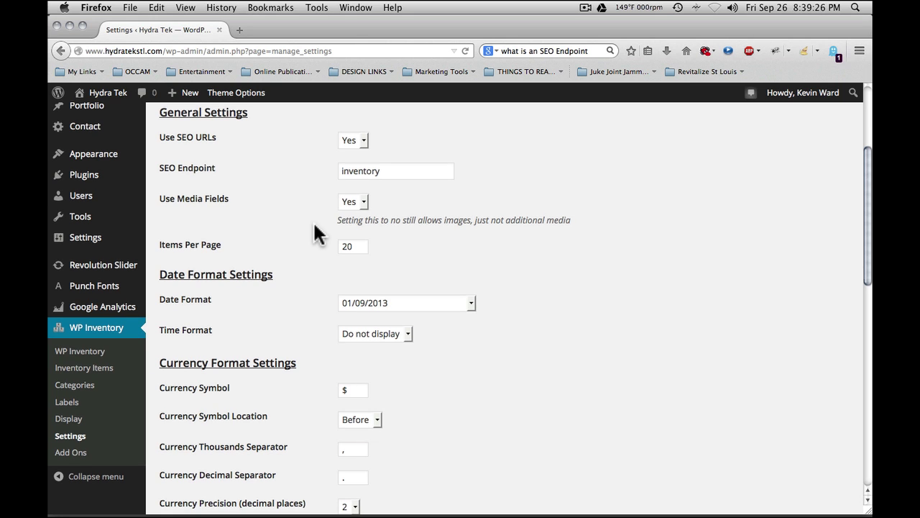
{"action": "scroll", "coordinate": [316, 234], "scroll_direction": "down", "scroll_amount": 2}
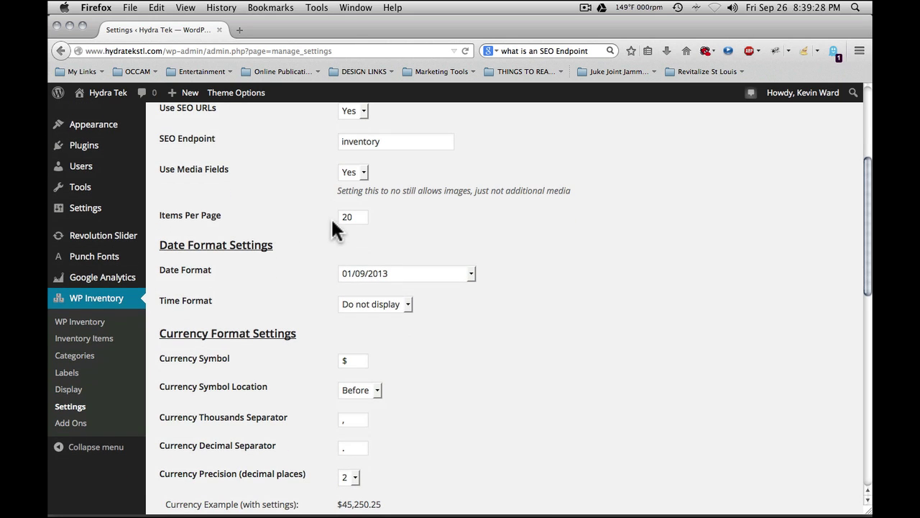
{"action": "scroll", "coordinate": [274, 222], "scroll_direction": "down", "scroll_amount": 2}
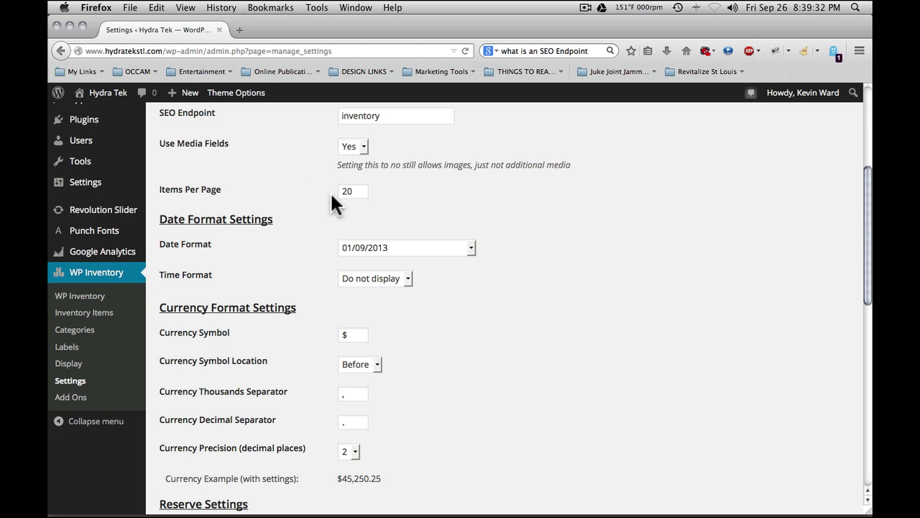
{"action": "scroll", "coordinate": [329, 200], "scroll_direction": "down", "scroll_amount": 1}
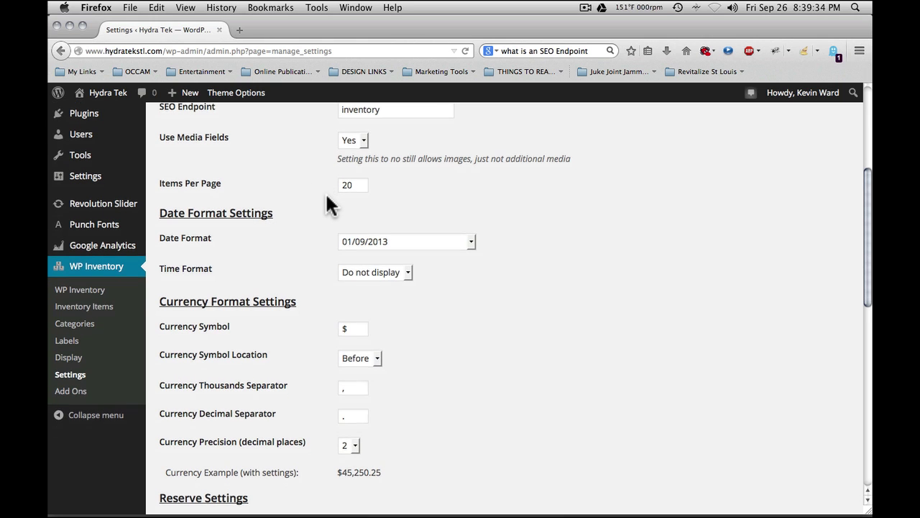
{"action": "scroll", "coordinate": [223, 249], "scroll_direction": "down", "scroll_amount": 4}
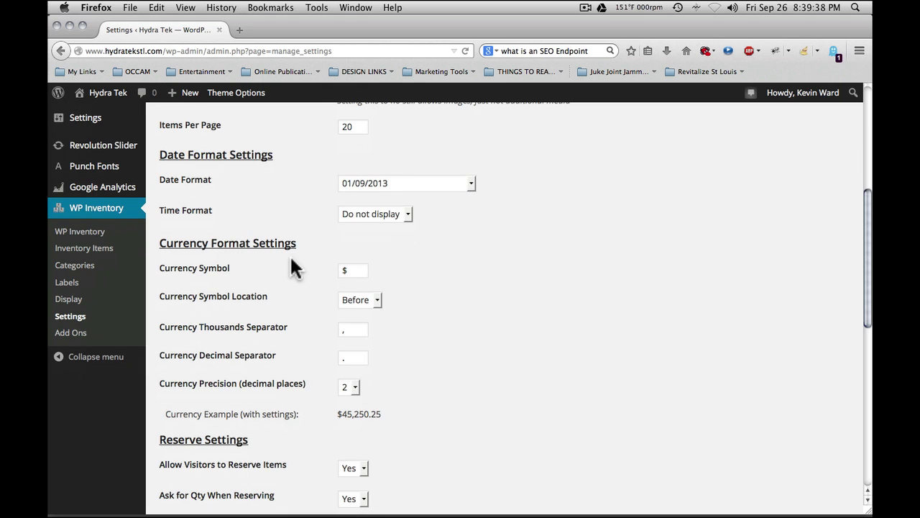
{"action": "scroll", "coordinate": [272, 268], "scroll_direction": "down", "scroll_amount": 3}
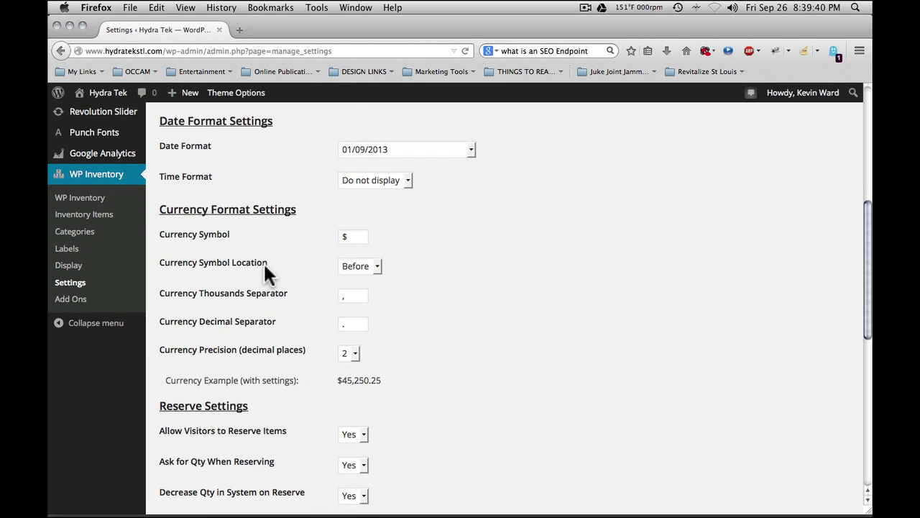
{"action": "scroll", "coordinate": [264, 266], "scroll_direction": "down", "scroll_amount": 5}
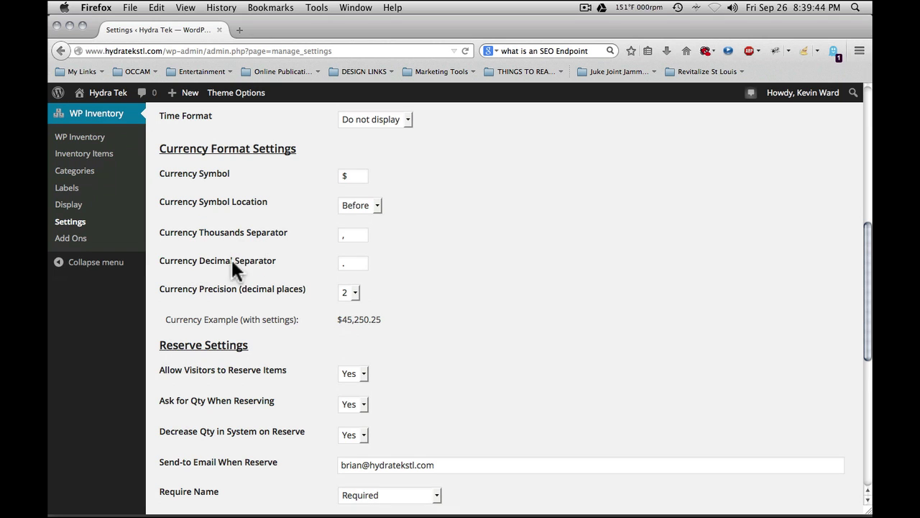
{"action": "scroll", "coordinate": [259, 261], "scroll_direction": "down", "scroll_amount": 4}
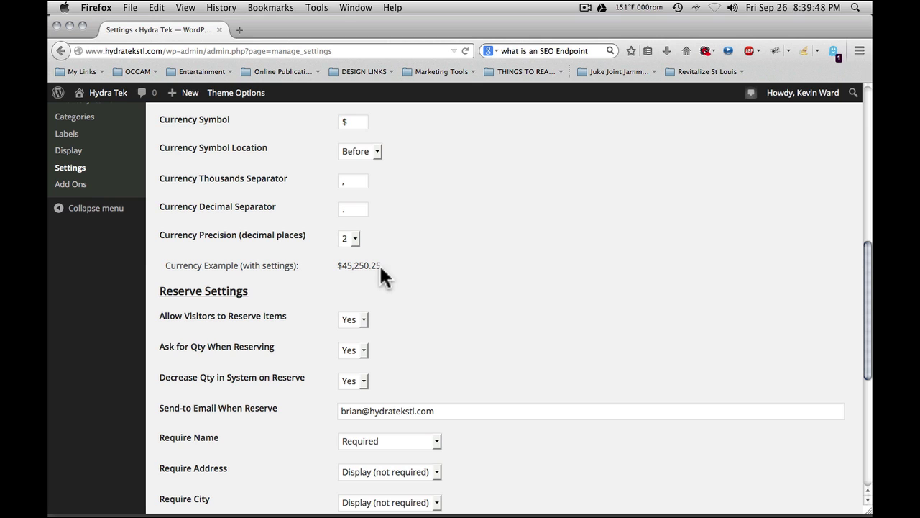
{"action": "scroll", "coordinate": [254, 272], "scroll_direction": "down", "scroll_amount": 4}
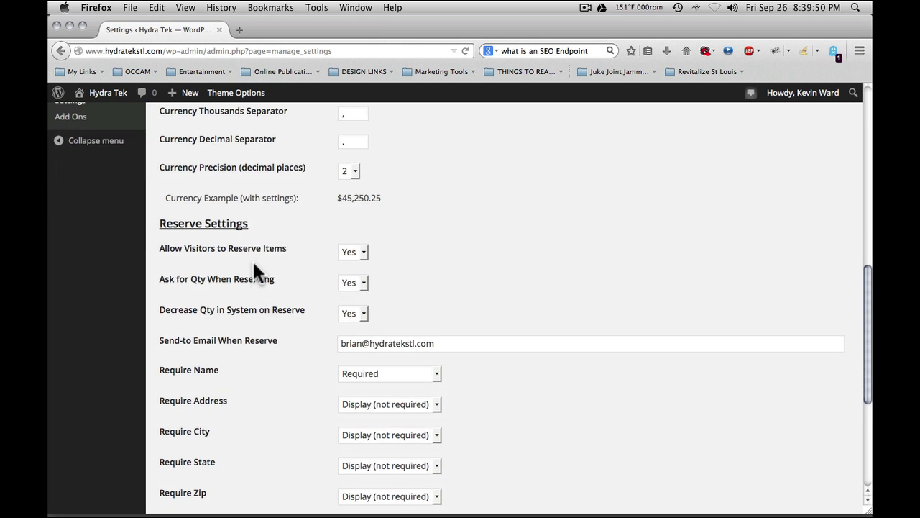
{"action": "scroll", "coordinate": [254, 272], "scroll_direction": "down", "scroll_amount": 3}
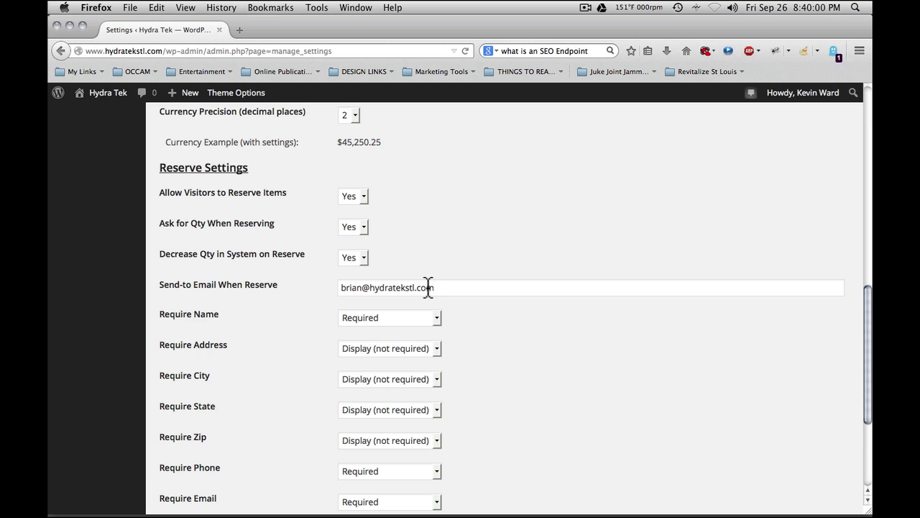
{"action": "left_click_drag", "start_coordinate": [447, 288], "coordinate": [326, 290]}
{"action": "left_click", "coordinate": [324, 283]}
{"action": "scroll", "coordinate": [316, 260], "scroll_direction": "down", "scroll_amount": 1}
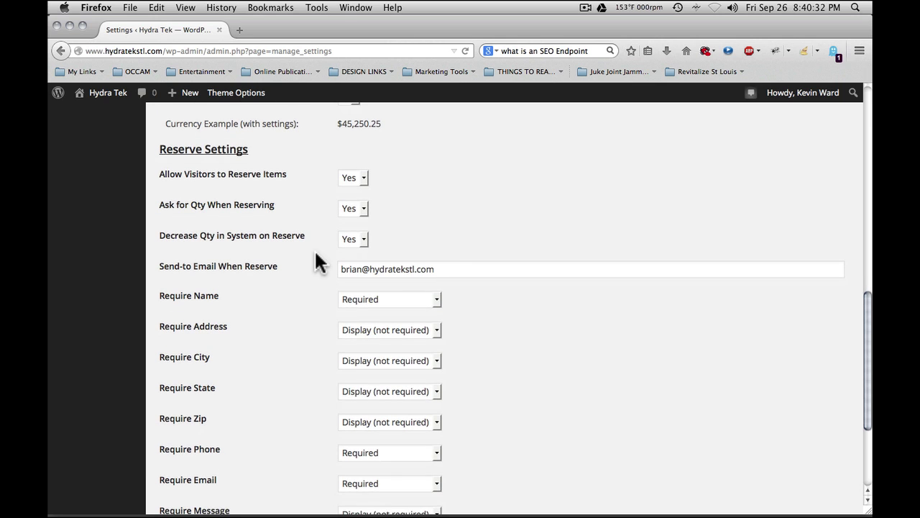
{"action": "scroll", "coordinate": [302, 248], "scroll_direction": "down", "scroll_amount": 4}
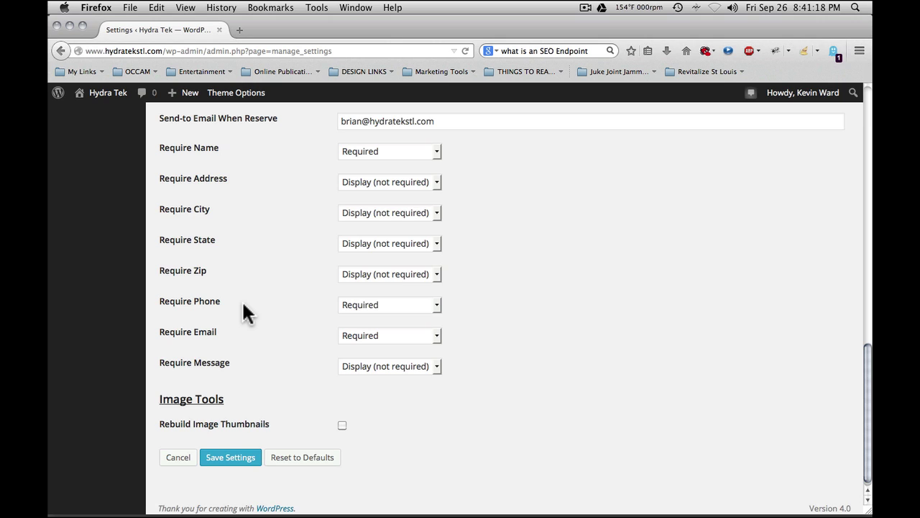
{"action": "scroll", "coordinate": [243, 304], "scroll_direction": "down", "scroll_amount": 1}
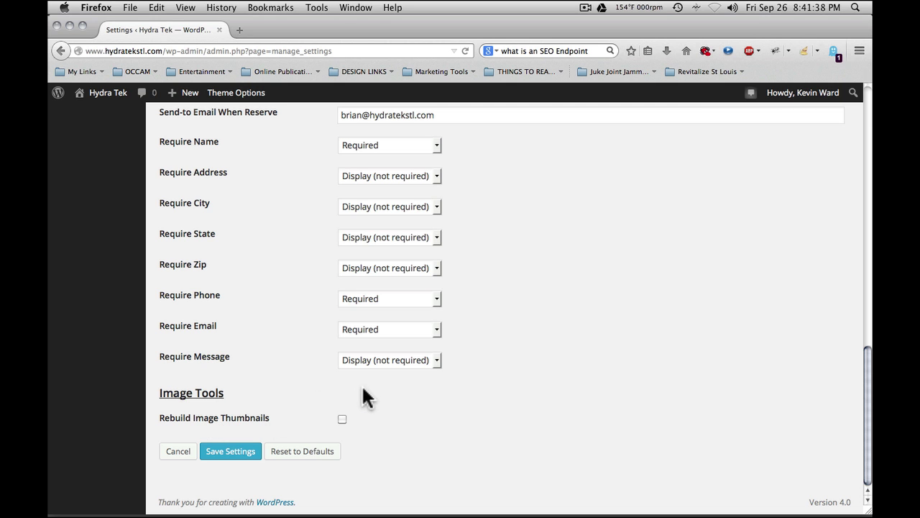
{"action": "scroll", "coordinate": [548, 381], "scroll_direction": "up", "scroll_amount": 10}
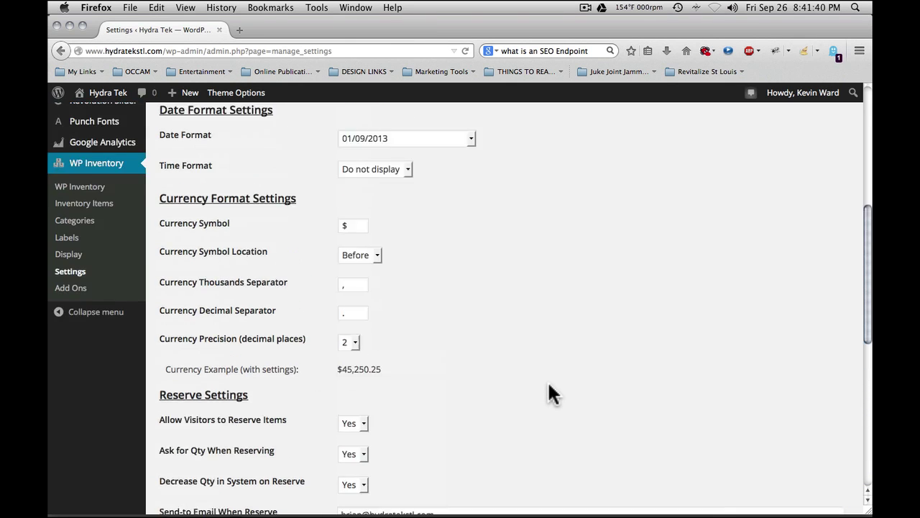
{"action": "scroll", "coordinate": [548, 380], "scroll_direction": "down", "scroll_amount": 7}
{"action": "scroll", "coordinate": [548, 394], "scroll_direction": "down", "scroll_amount": 3}
- Save the WP Inventory settings, then reopen the WP Inventory Instructions page
{"action": "left_click", "coordinate": [234, 453]}
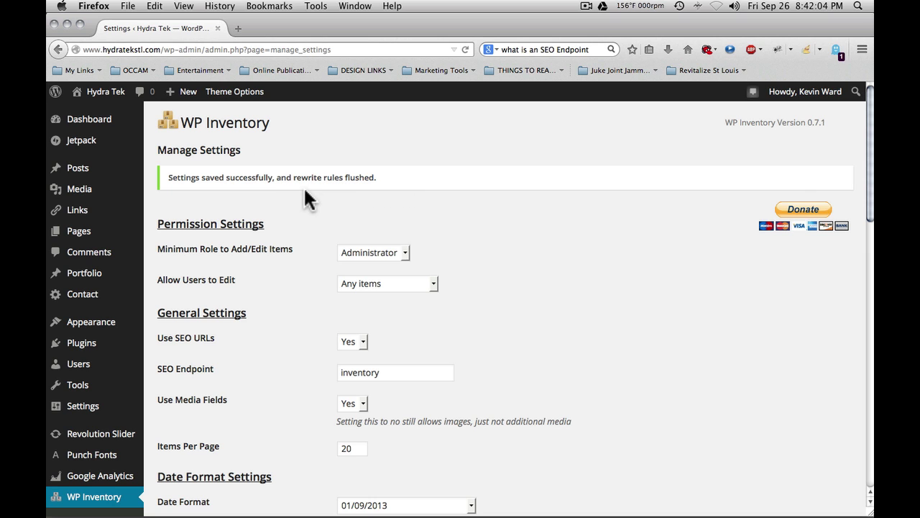
{"action": "scroll", "coordinate": [280, 215], "scroll_direction": "down", "scroll_amount": 5}
{"action": "left_click", "coordinate": [91, 329]}
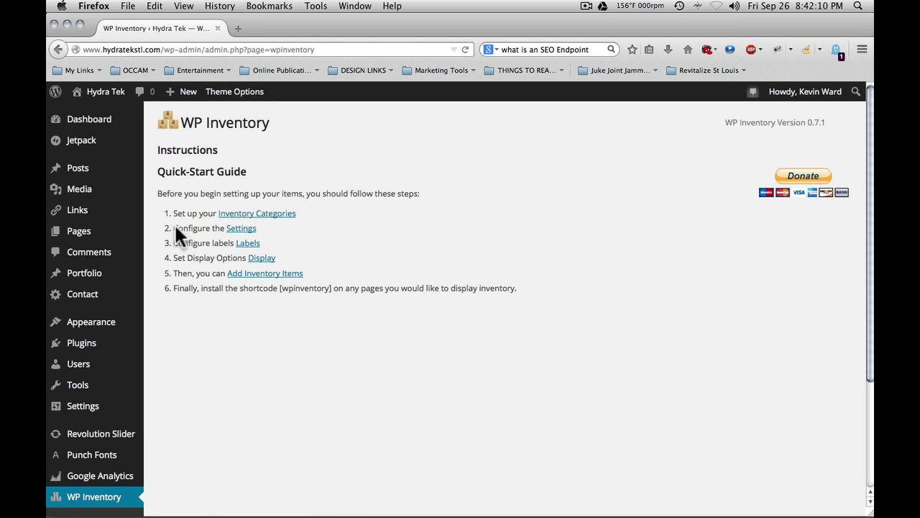
- Open the WP Inventory Labels page and scroll through the field labels
{"action": "left_click", "coordinate": [246, 246]}
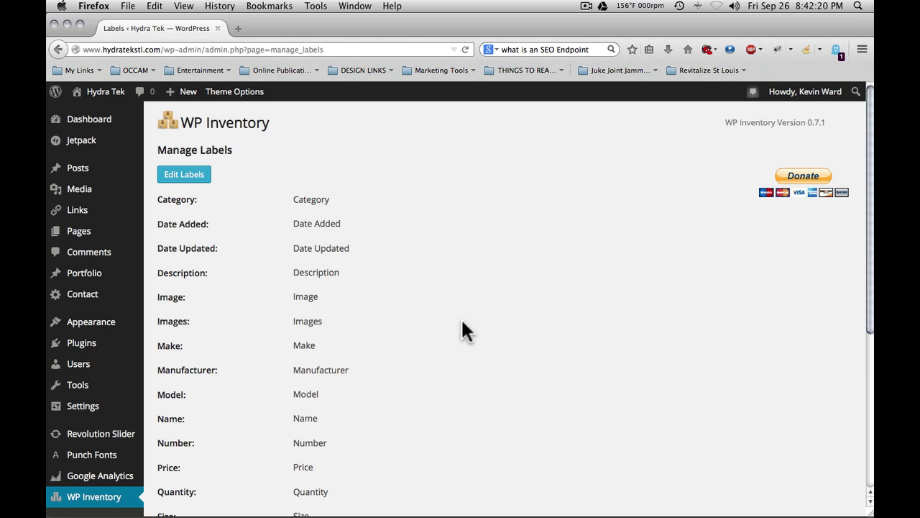
{"action": "scroll", "coordinate": [451, 325], "scroll_direction": "down", "scroll_amount": 1}
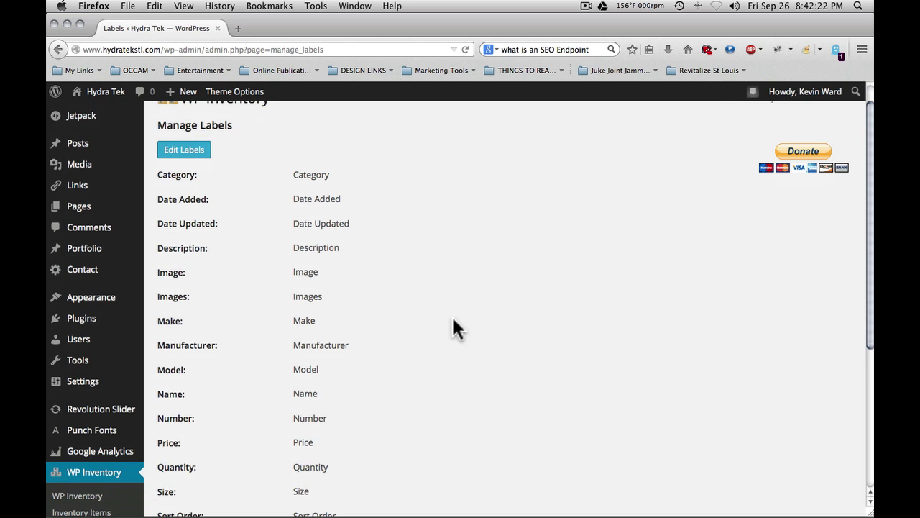
{"action": "scroll", "coordinate": [454, 327], "scroll_direction": "down", "scroll_amount": 1}
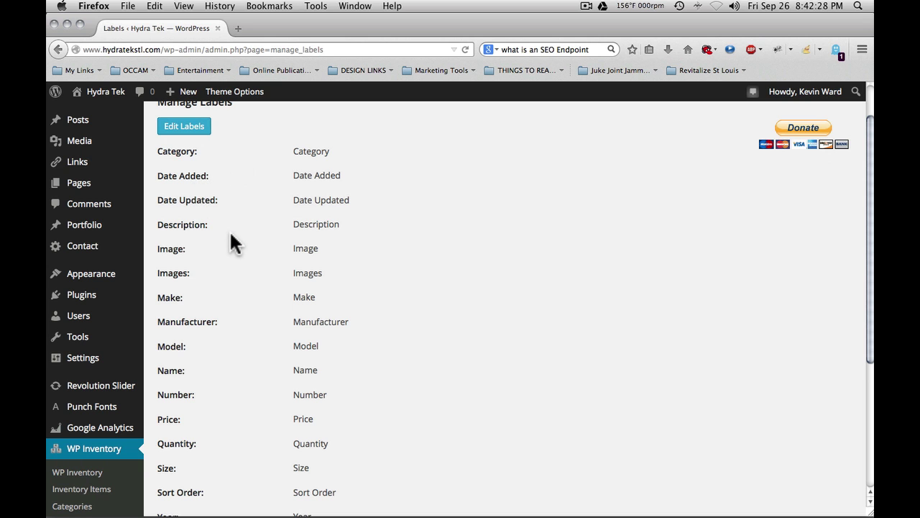
{"action": "scroll", "coordinate": [230, 240], "scroll_direction": "down", "scroll_amount": 8}
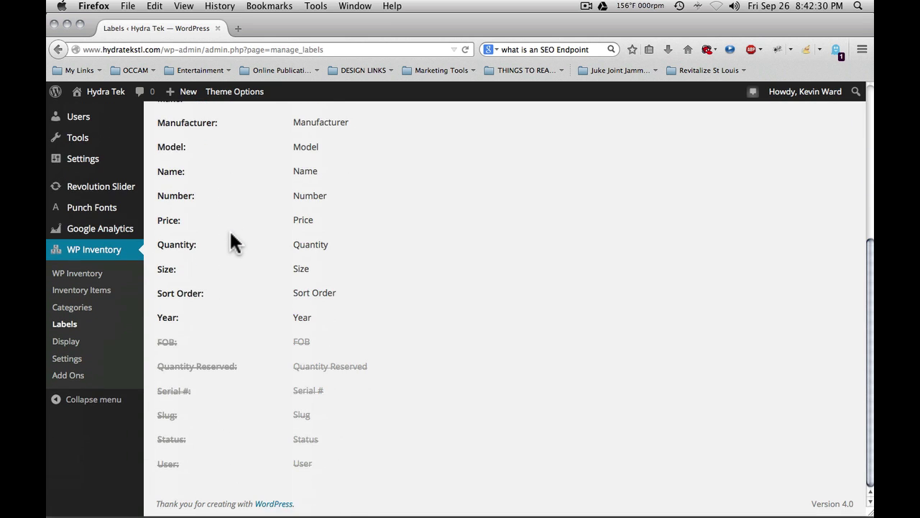
{"action": "scroll", "coordinate": [230, 241], "scroll_direction": "up", "scroll_amount": 7}
- Make the labels editable and review fields like Category, Make, FOB and Serial #
{"action": "left_click", "coordinate": [184, 176]}
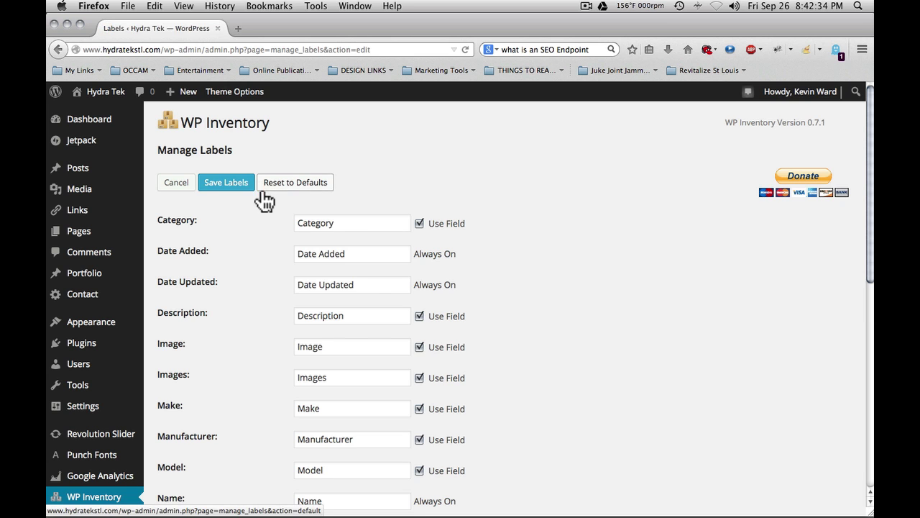
{"action": "scroll", "coordinate": [269, 240], "scroll_direction": "down", "scroll_amount": 15}
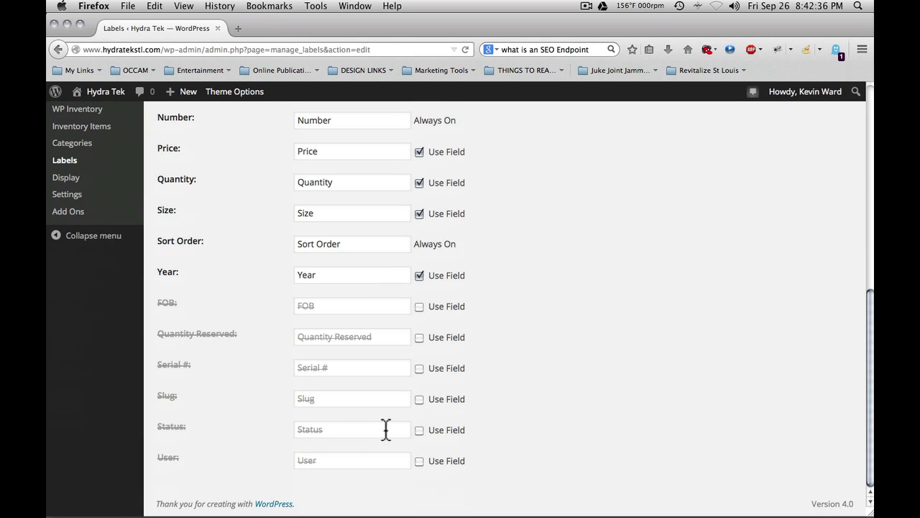
{"action": "scroll", "coordinate": [475, 245], "scroll_direction": "up", "scroll_amount": 4}
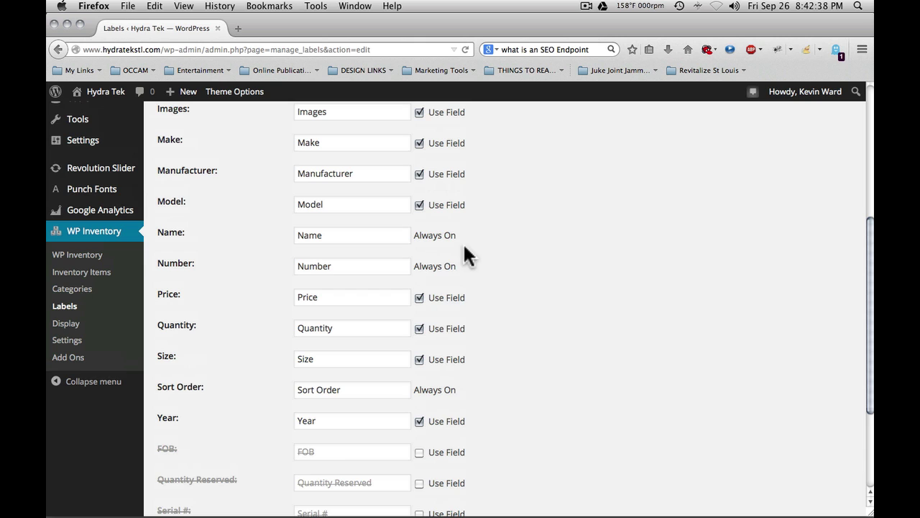
{"action": "scroll", "coordinate": [458, 281], "scroll_direction": "down", "scroll_amount": 4}
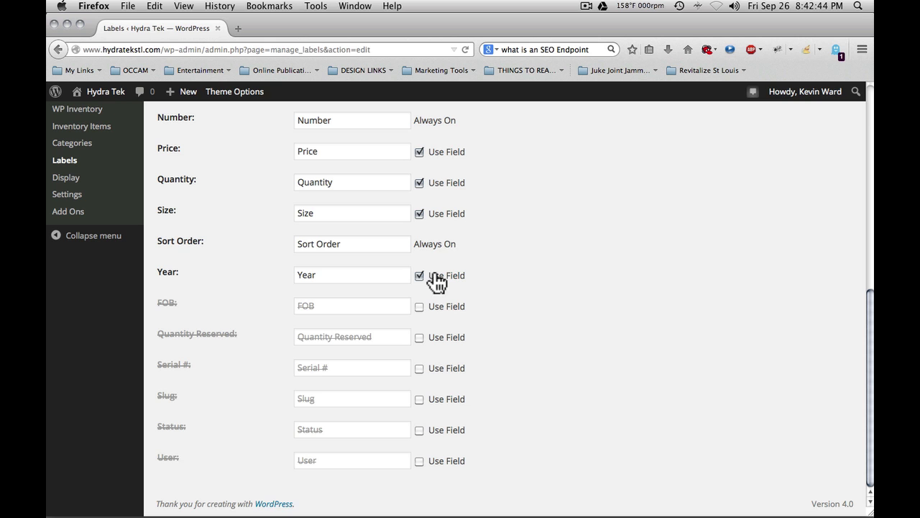
{"action": "scroll", "coordinate": [532, 245], "scroll_direction": "up", "scroll_amount": 4}
{"action": "scroll", "coordinate": [532, 243], "scroll_direction": "up", "scroll_amount": 8}
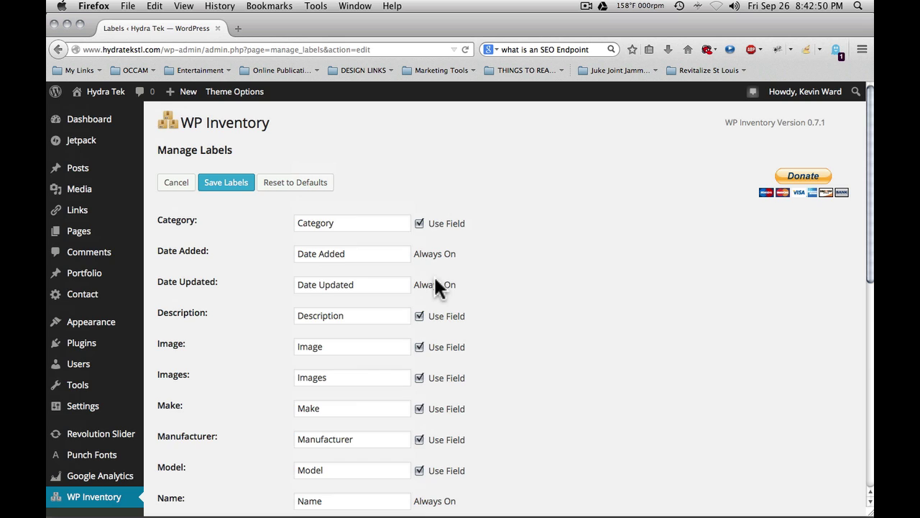
{"action": "scroll", "coordinate": [536, 286], "scroll_direction": "down", "scroll_amount": 5}
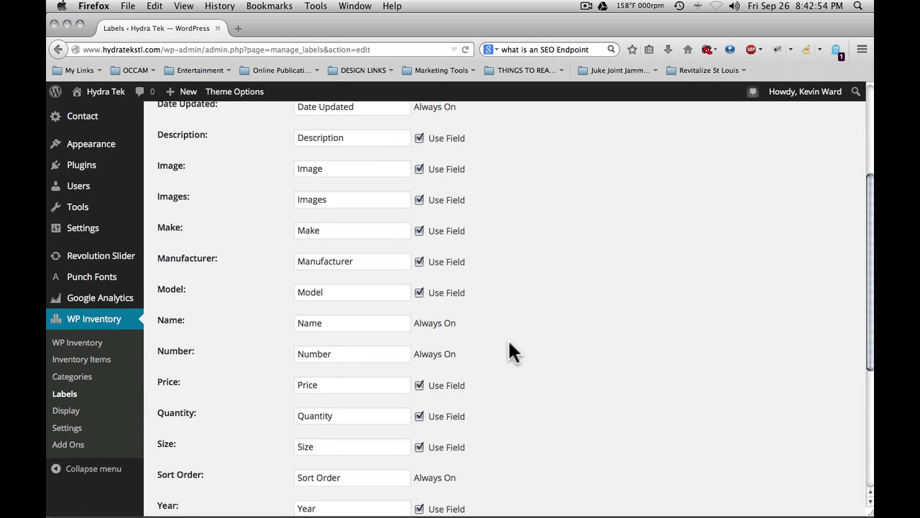
{"action": "scroll", "coordinate": [517, 345], "scroll_direction": "down", "scroll_amount": 3}
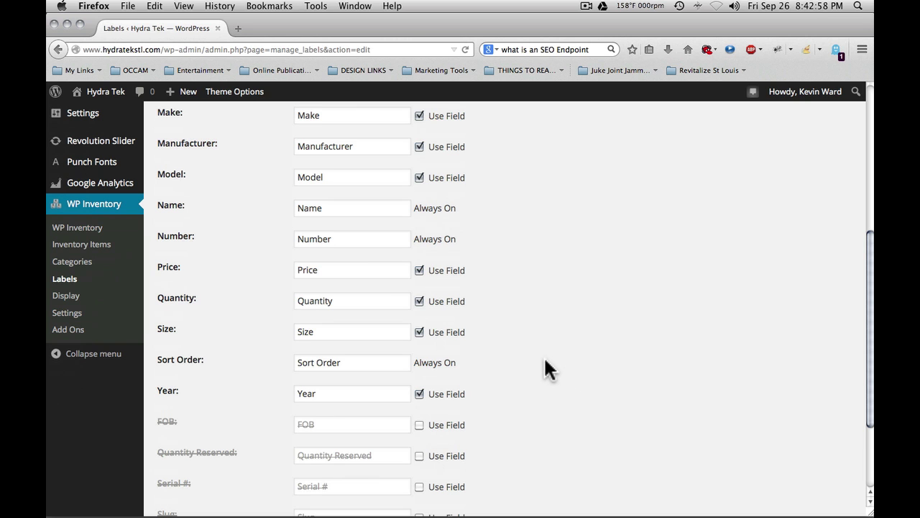
{"action": "scroll", "coordinate": [546, 369], "scroll_direction": "up", "scroll_amount": 7}
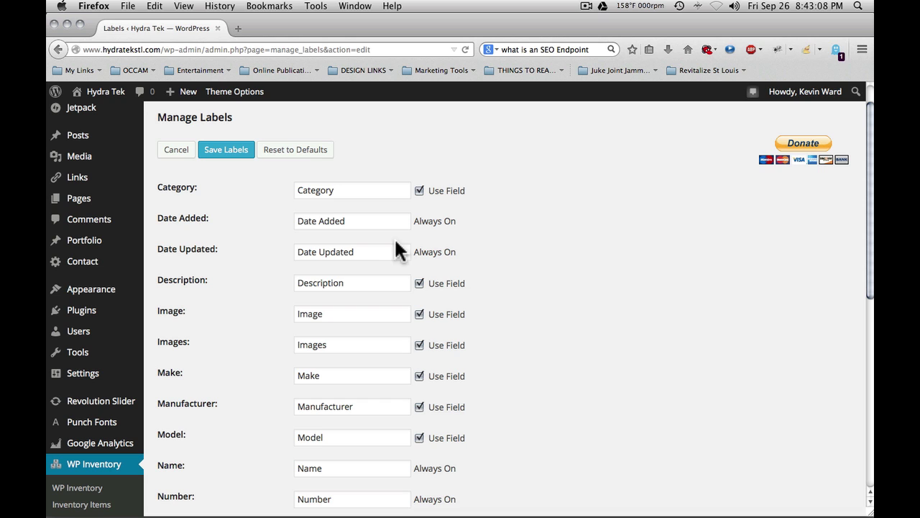
- Leave the label editor without saving and open the Display settings page
{"action": "left_click", "coordinate": [173, 152]}
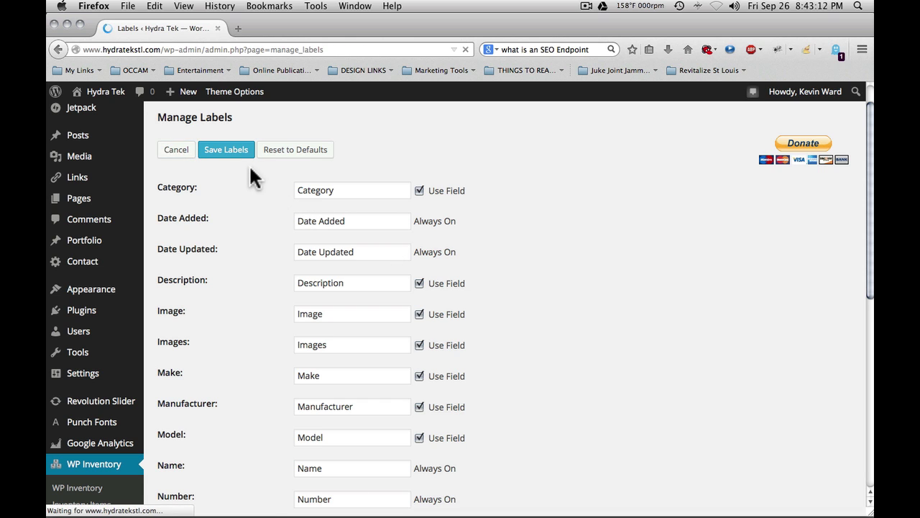
{"action": "scroll", "coordinate": [235, 267], "scroll_direction": "down", "scroll_amount": 5}
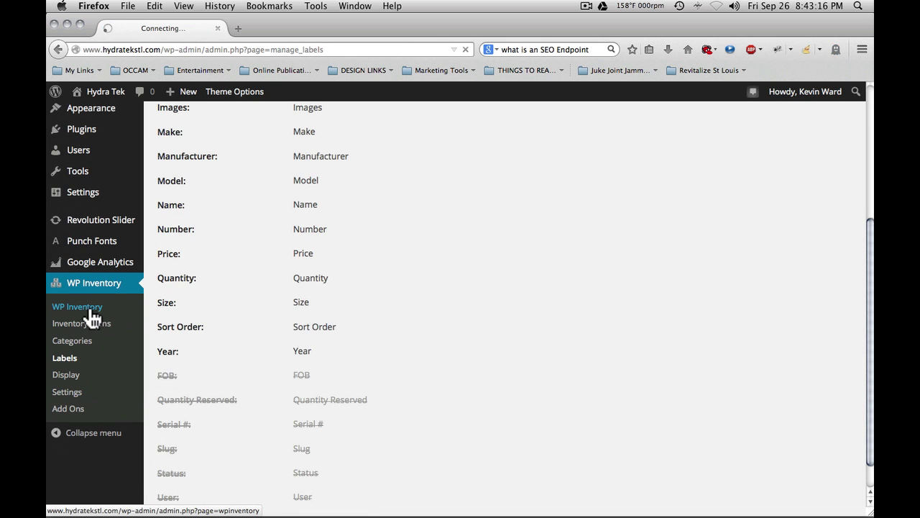
{"action": "left_click", "coordinate": [92, 312]}
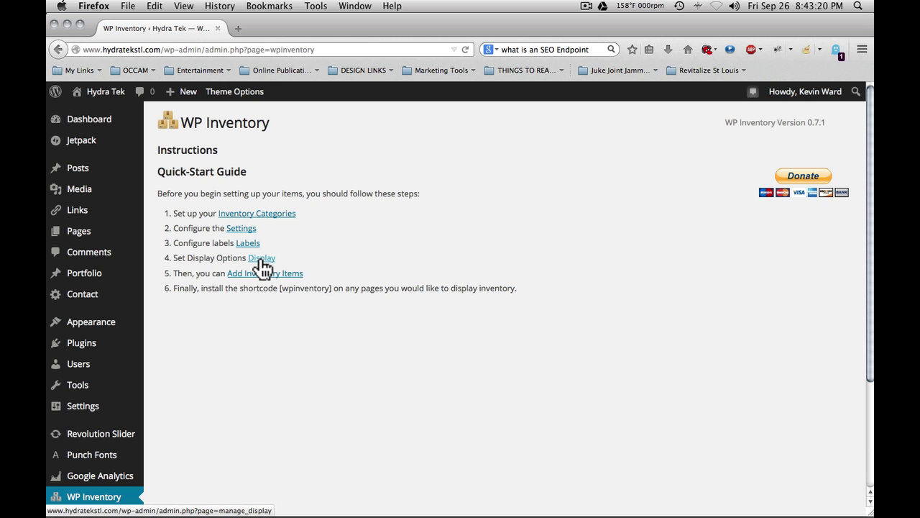
{"action": "left_click", "coordinate": [261, 259]}
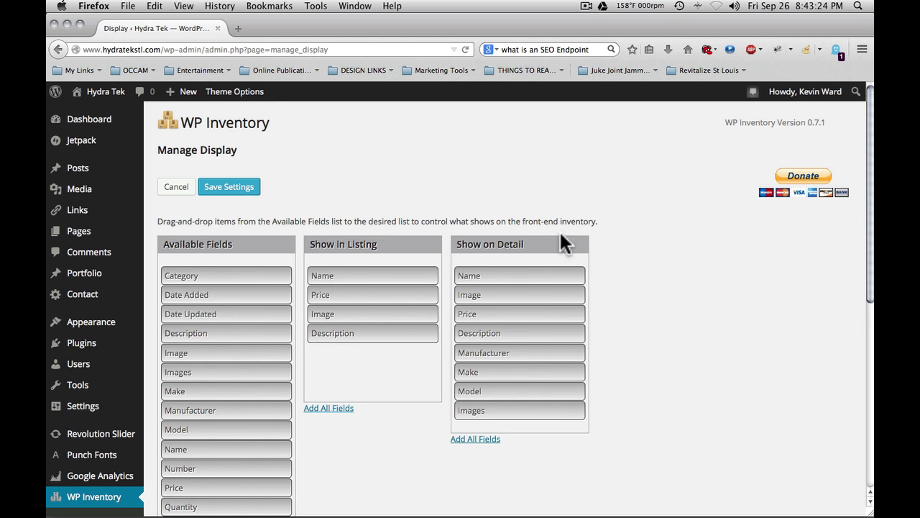
- Try moving Description and Images within the listing and detail field lists
{"action": "scroll", "coordinate": [350, 188], "scroll_direction": "down", "scroll_amount": 2}
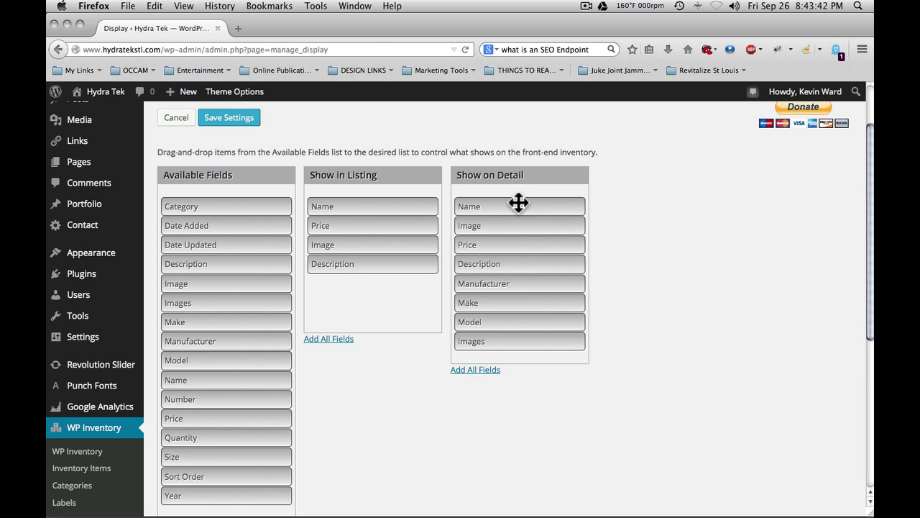
{"action": "scroll", "coordinate": [554, 212], "scroll_direction": "down", "scroll_amount": 2}
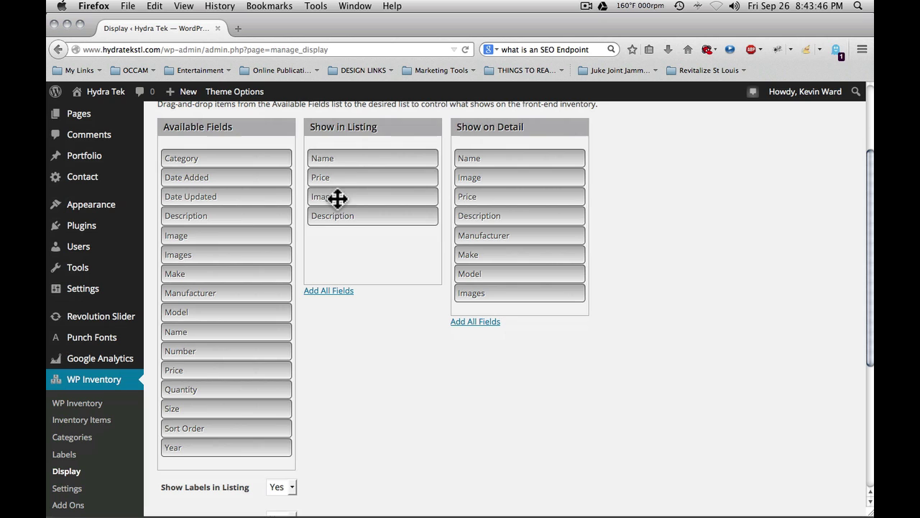
{"action": "mouse_move", "coordinate": [355, 213]}
{"action": "left_mouse_down"}
{"action": "mouse_move", "coordinate": [204, 217]}
{"action": "mouse_move", "coordinate": [358, 219]}
{"action": "left_mouse_up"}
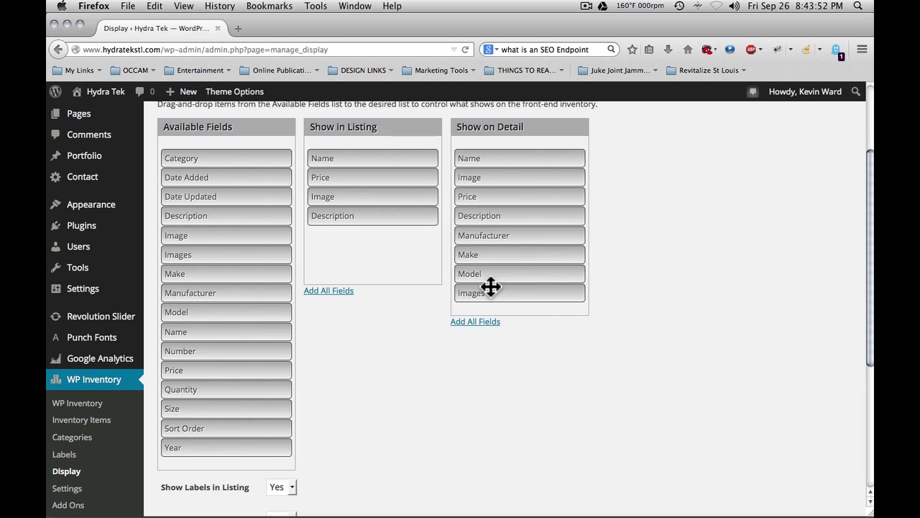
{"action": "mouse_move", "coordinate": [493, 293]}
{"action": "left_mouse_down"}
{"action": "mouse_move", "coordinate": [493, 218]}
{"action": "mouse_move", "coordinate": [496, 294]}
{"action": "left_mouse_up"}
{"action": "scroll", "coordinate": [391, 228], "scroll_direction": "down", "scroll_amount": 2}
{"action": "scroll", "coordinate": [390, 228], "scroll_direction": "up", "scroll_amount": 5}
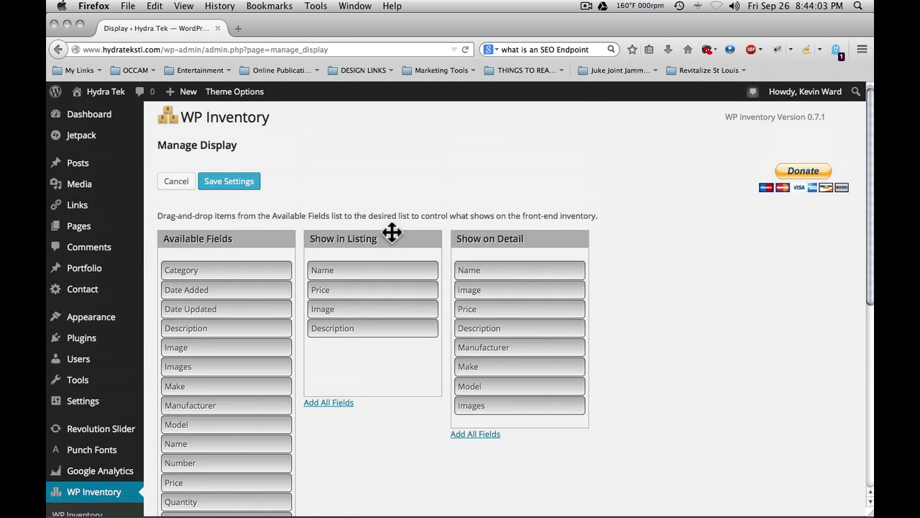
{"action": "scroll", "coordinate": [391, 228], "scroll_direction": "down", "scroll_amount": 8}
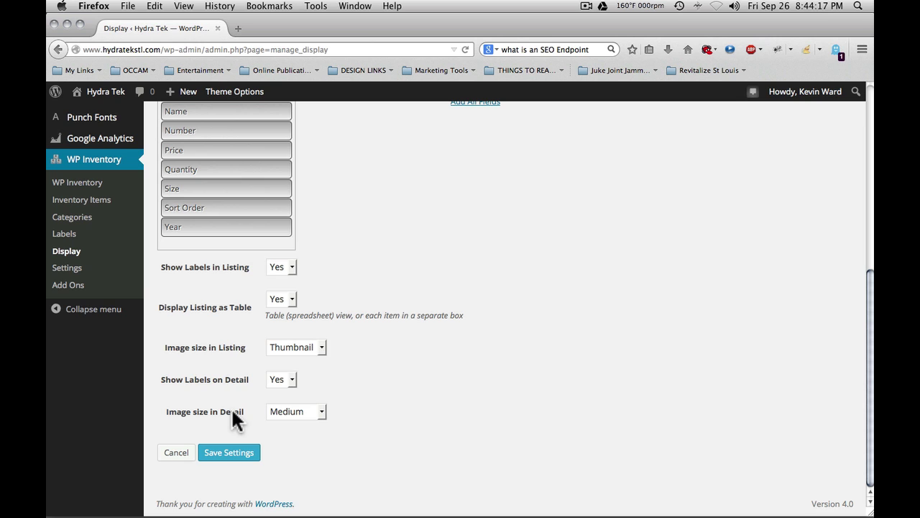
- Keep Thumbnail for listing images and Medium for detail images, then save
{"action": "left_click", "coordinate": [321, 347]}
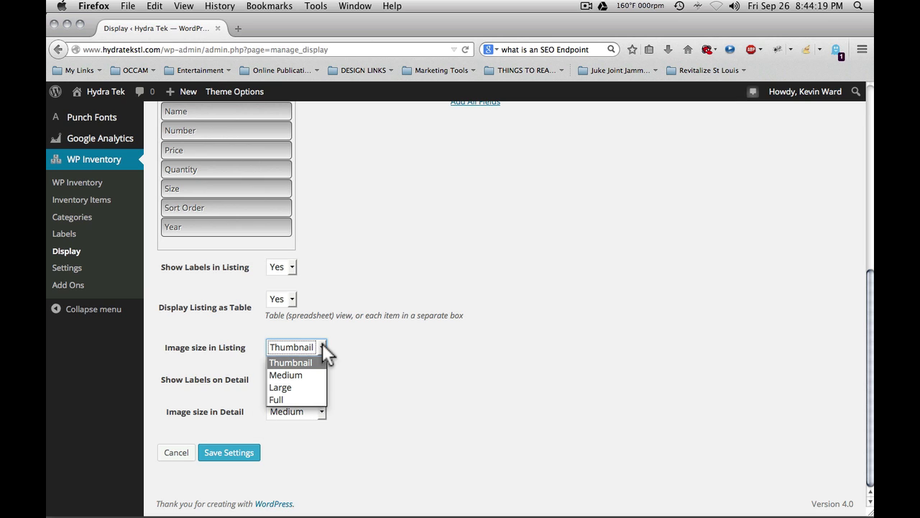
{"action": "left_click", "coordinate": [320, 363]}
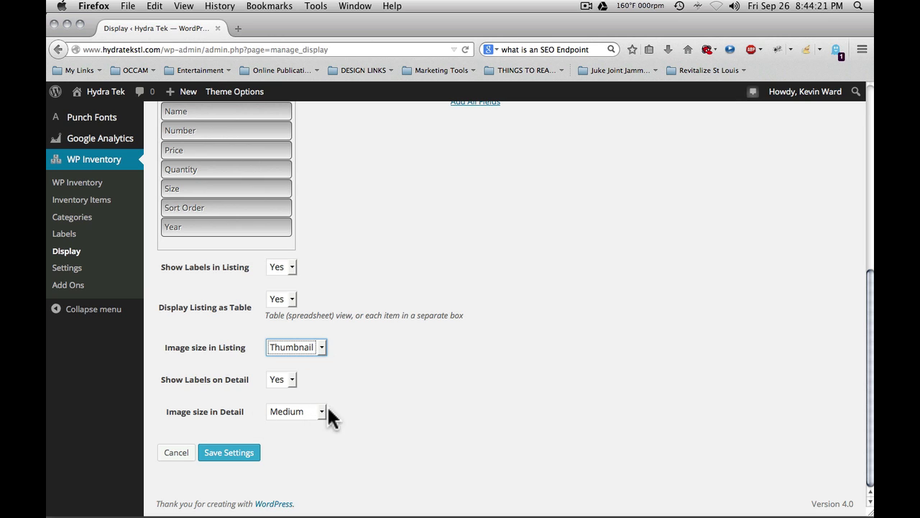
{"action": "left_click", "coordinate": [321, 407]}
{"action": "left_click", "coordinate": [319, 404]}
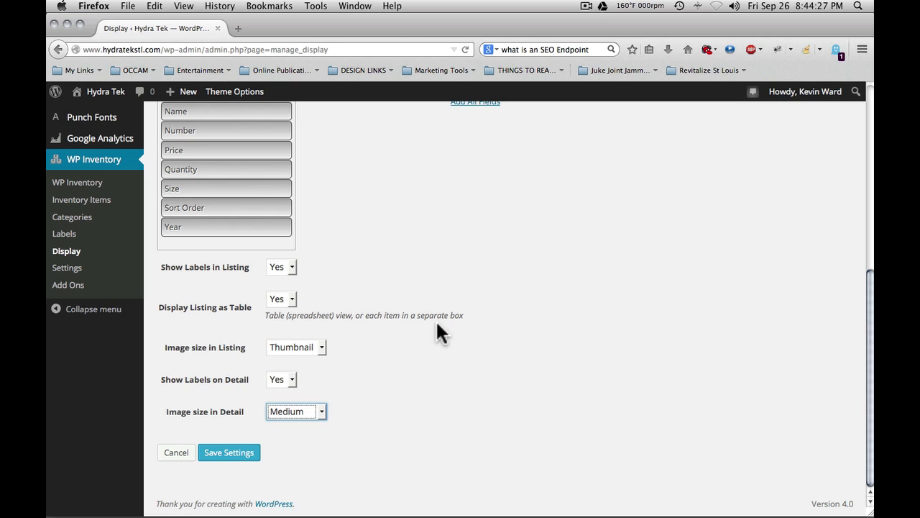
{"action": "left_click", "coordinate": [315, 347]}
{"action": "left_click", "coordinate": [300, 360]}
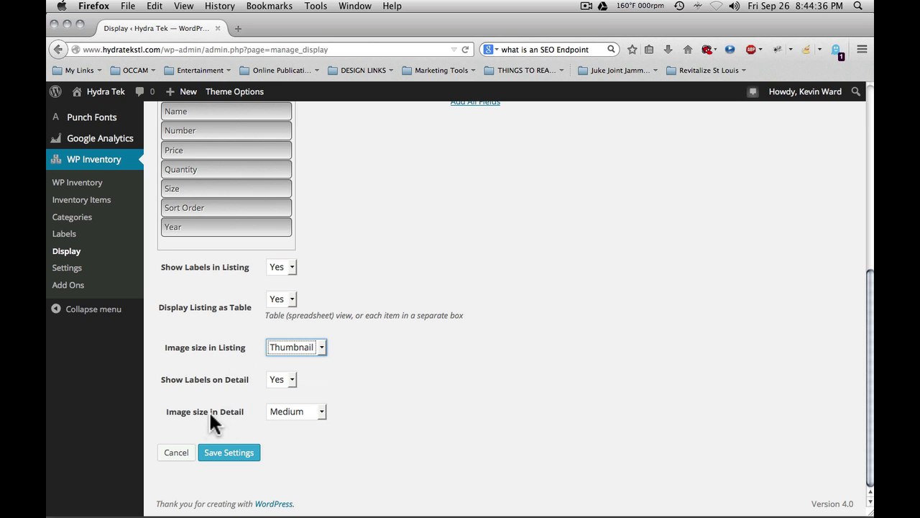
{"action": "left_click", "coordinate": [238, 458]}
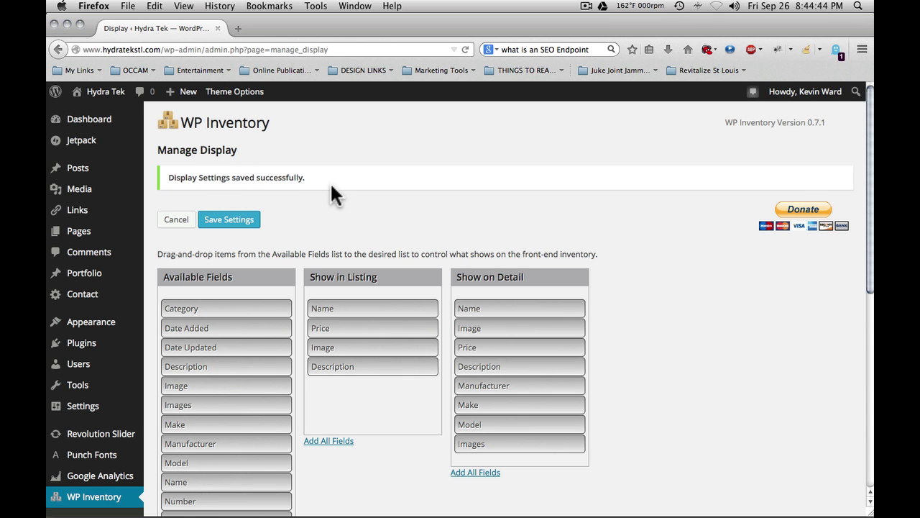
{"action": "scroll", "coordinate": [345, 272], "scroll_direction": "down", "scroll_amount": 5}
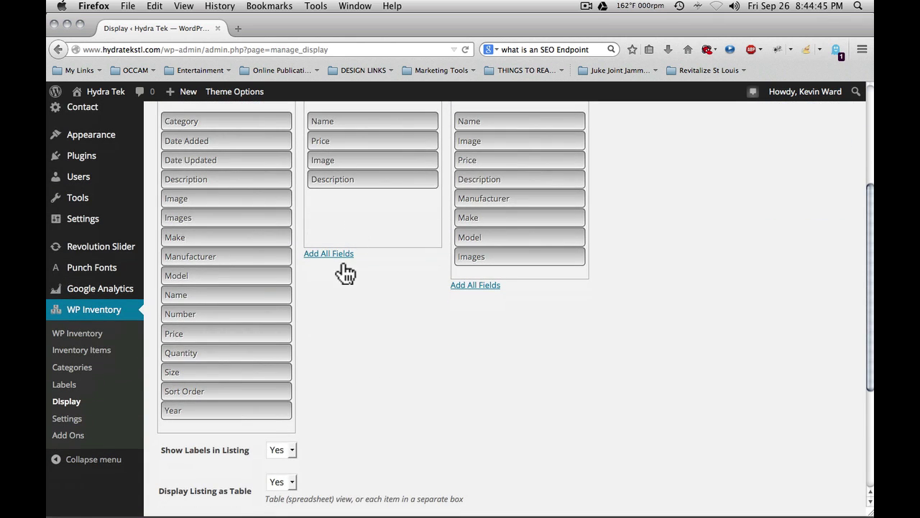
- Return to WP Inventory and open Inventory Items, listing the Caterpillar GP15K and Komatsu FG30SHT16
{"action": "left_click", "coordinate": [83, 340]}
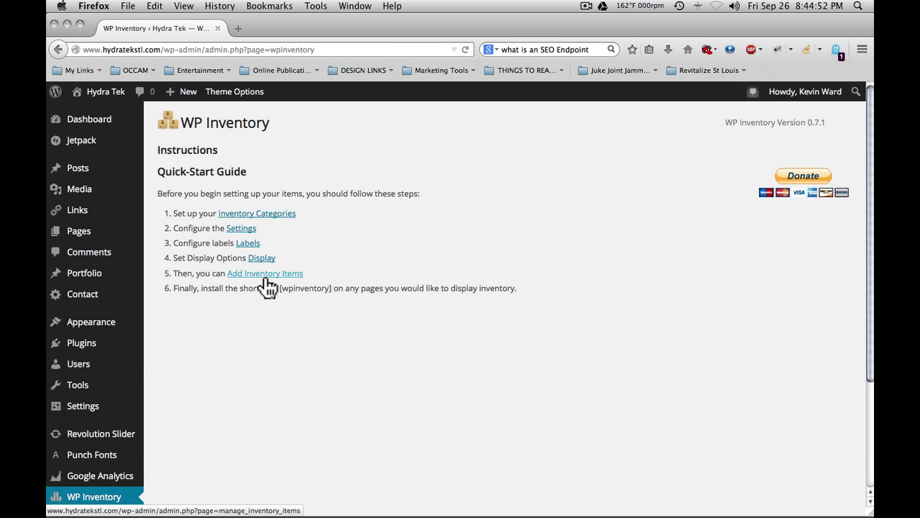
{"action": "scroll", "coordinate": [286, 320], "scroll_direction": "down", "scroll_amount": 3}
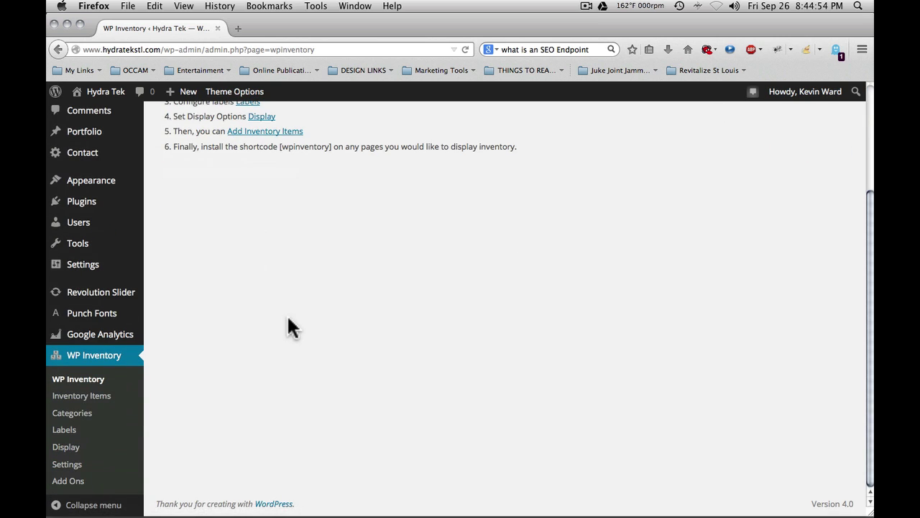
{"action": "left_click", "coordinate": [81, 398]}
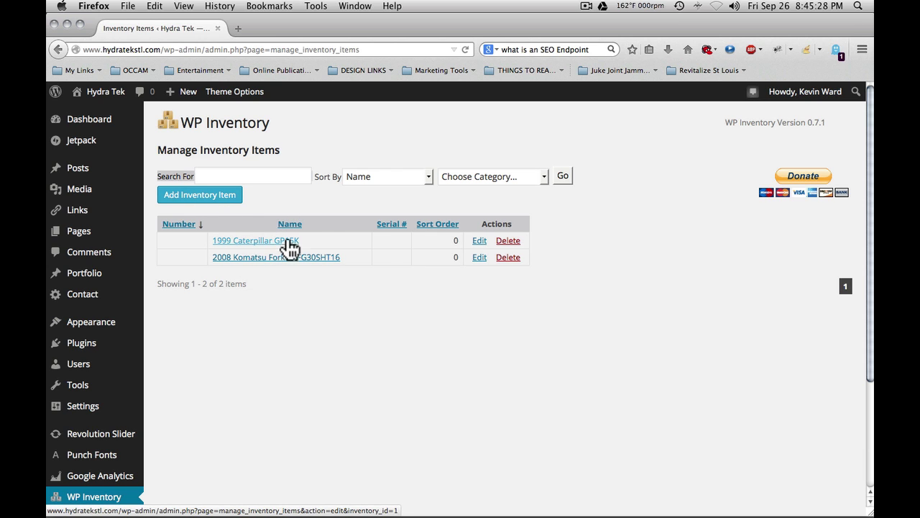
- Open the 1999 Caterpillar GP15K item for editing, keep its Heavy Equipment Sales category, and enlarge the description box
{"action": "left_click", "coordinate": [478, 242]}
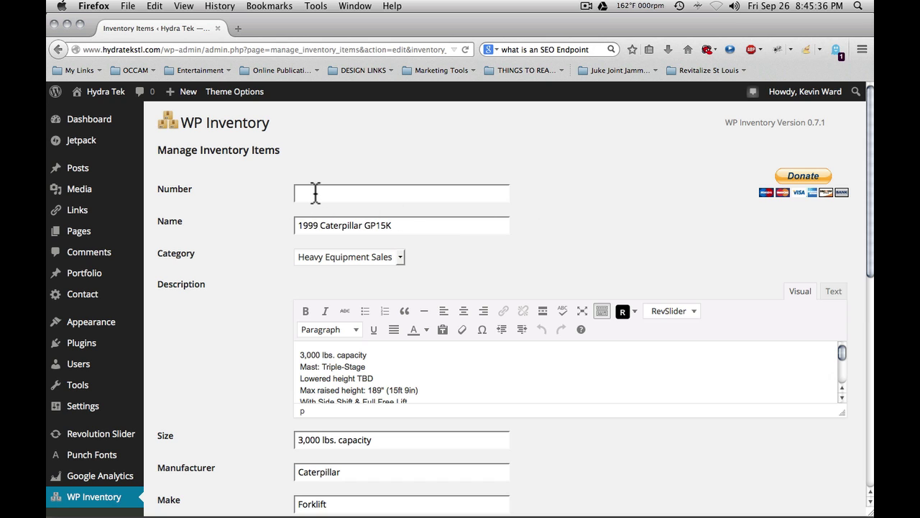
{"action": "scroll", "coordinate": [314, 193], "scroll_direction": "down", "scroll_amount": 1}
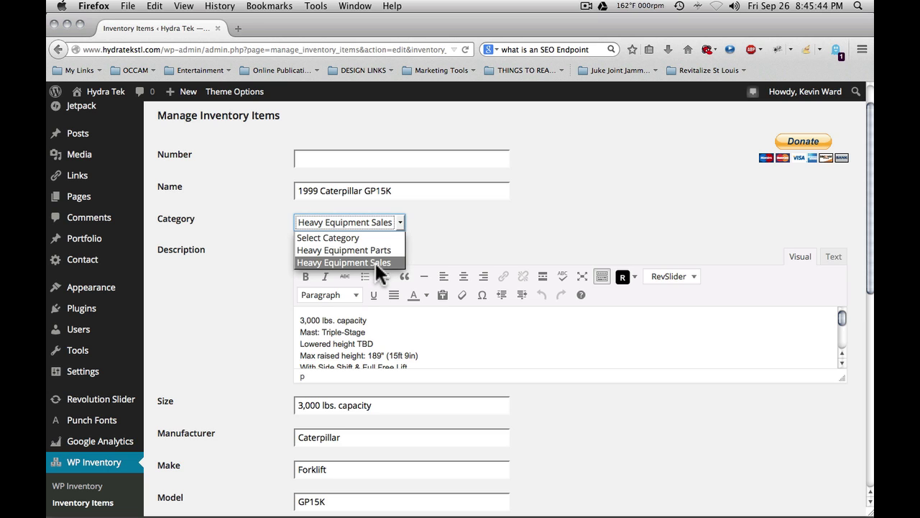
{"action": "left_click", "coordinate": [376, 262]}
{"action": "scroll", "coordinate": [264, 242], "scroll_direction": "down", "scroll_amount": 3}
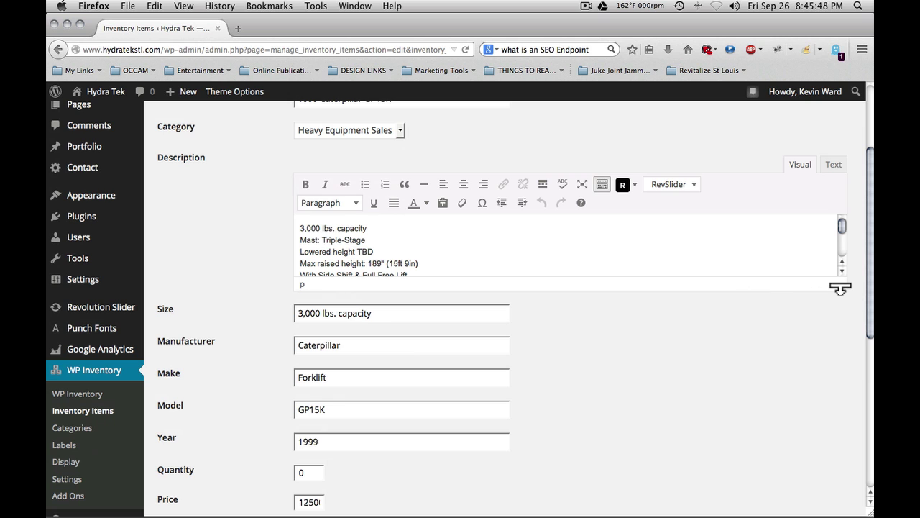
{"action": "left_click_drag", "start_coordinate": [839, 288], "coordinate": [833, 377]}
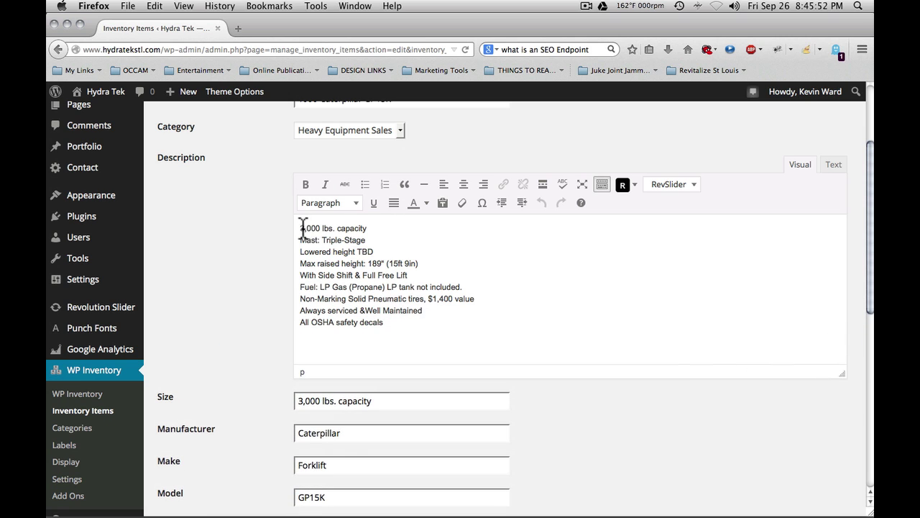
{"action": "left_click_drag", "start_coordinate": [303, 229], "coordinate": [380, 330]}
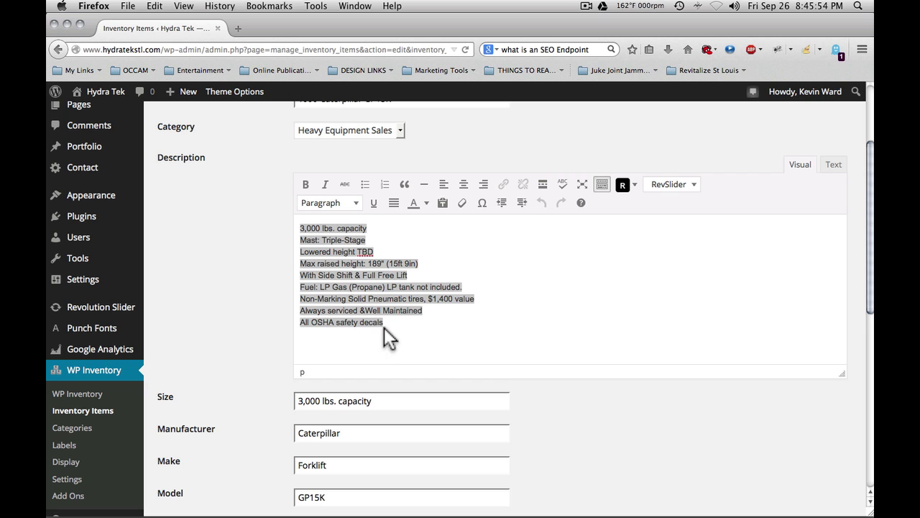
{"action": "left_click", "coordinate": [391, 329]}
- Change the quantity from 0 to 1 and drop the price's leading 1 so it reads 2500
{"action": "scroll", "coordinate": [395, 324], "scroll_direction": "down", "scroll_amount": 5}
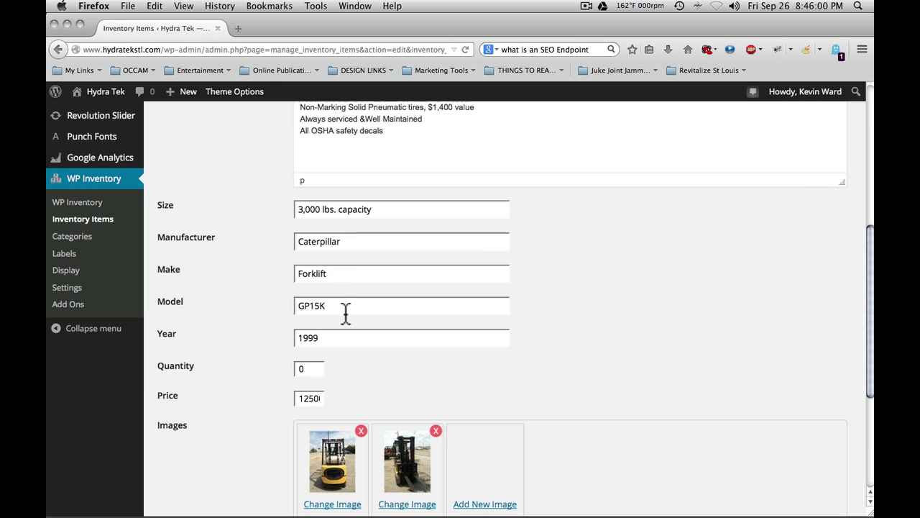
{"action": "scroll", "coordinate": [338, 335], "scroll_direction": "down", "scroll_amount": 2}
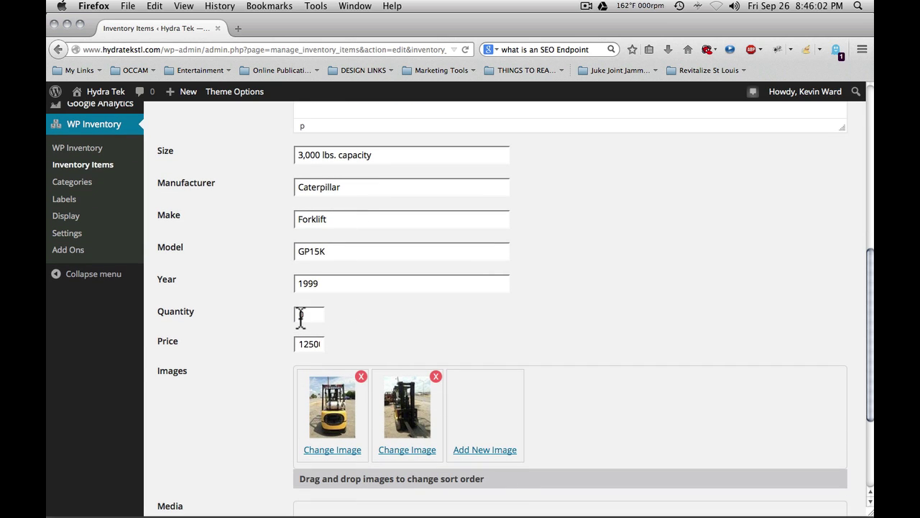
{"action": "double_click", "coordinate": [306, 316]}
{"action": "type", "text": "1"}
{"action": "scroll", "coordinate": [579, 327], "scroll_direction": "down", "scroll_amount": 4}
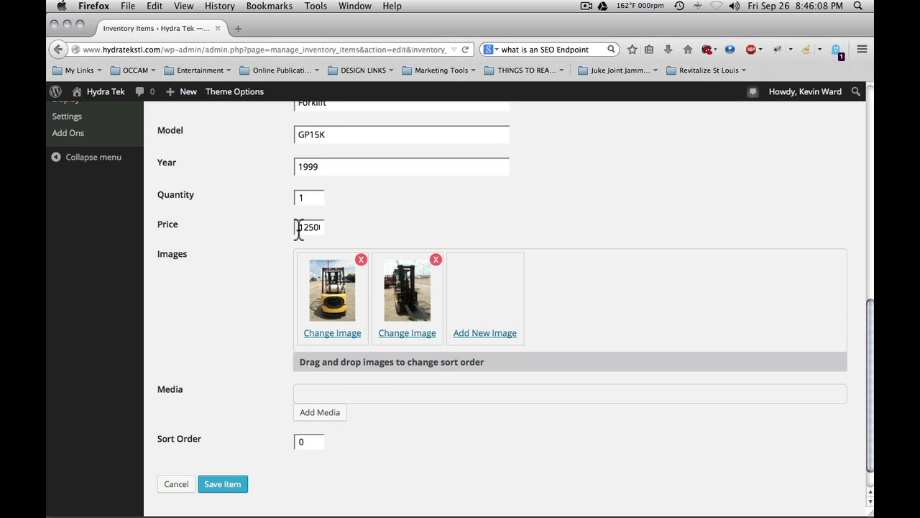
{"action": "left_click_drag", "start_coordinate": [298, 227], "coordinate": [329, 230]}
{"action": "left_click", "coordinate": [297, 228]}
{"action": "key", "text": "Delete"}
{"action": "left_click_drag", "start_coordinate": [299, 228], "coordinate": [347, 228]}
{"action": "left_click", "coordinate": [489, 234]}
- Review the Caterpillar GP15K edit form and save the item with Save Item
{"action": "scroll", "coordinate": [597, 234], "scroll_direction": "down", "scroll_amount": 2}
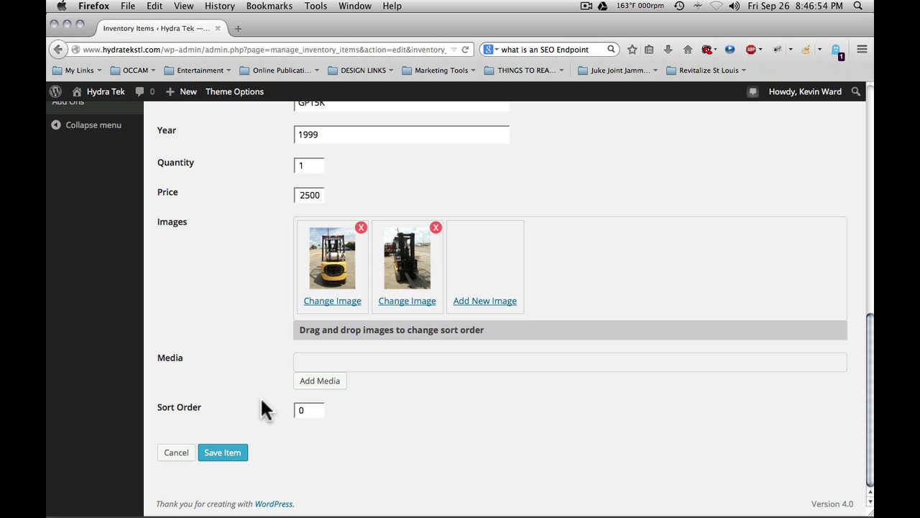
{"action": "scroll", "coordinate": [262, 408], "scroll_direction": "up", "scroll_amount": 10}
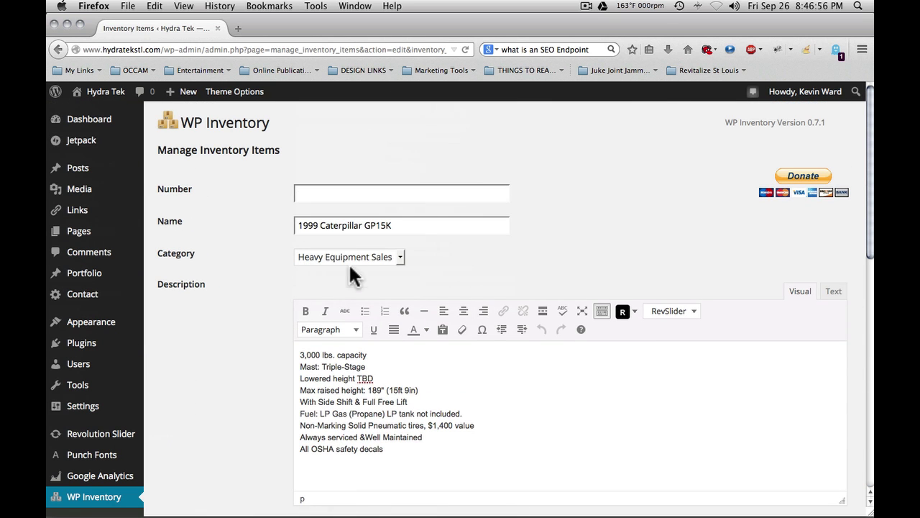
{"action": "scroll", "coordinate": [198, 335], "scroll_direction": "down", "scroll_amount": 10}
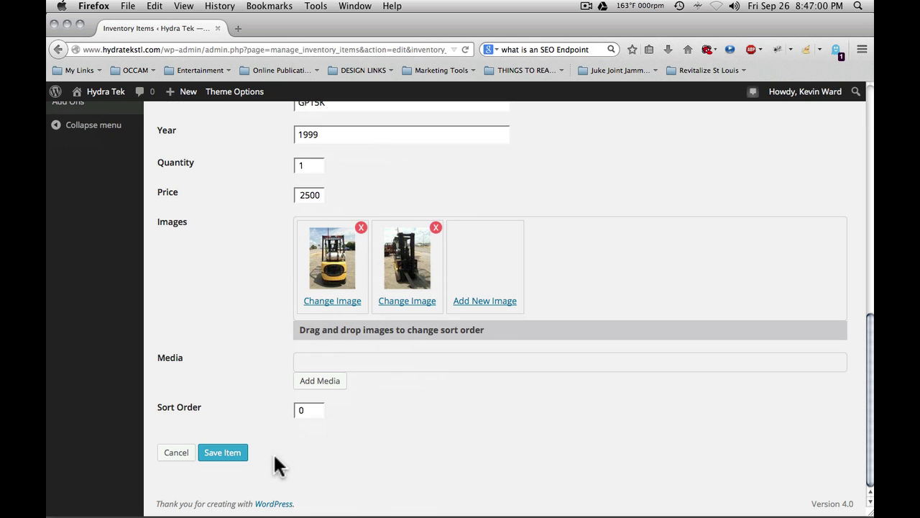
{"action": "left_click", "coordinate": [223, 453]}
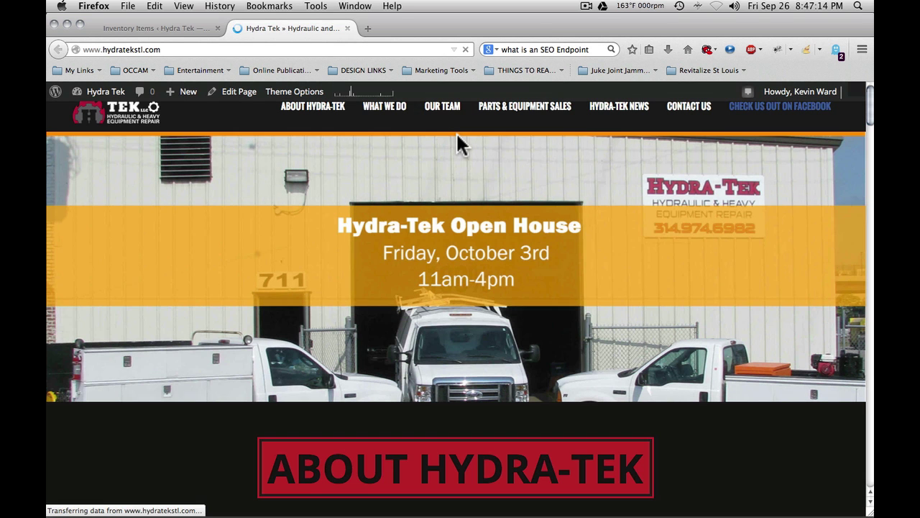
- Browse the Parts & Equipment Sales table showing the 1999 Caterpillar GP15K and 2008 Komatsu listings
{"action": "left_click", "coordinate": [530, 114]}
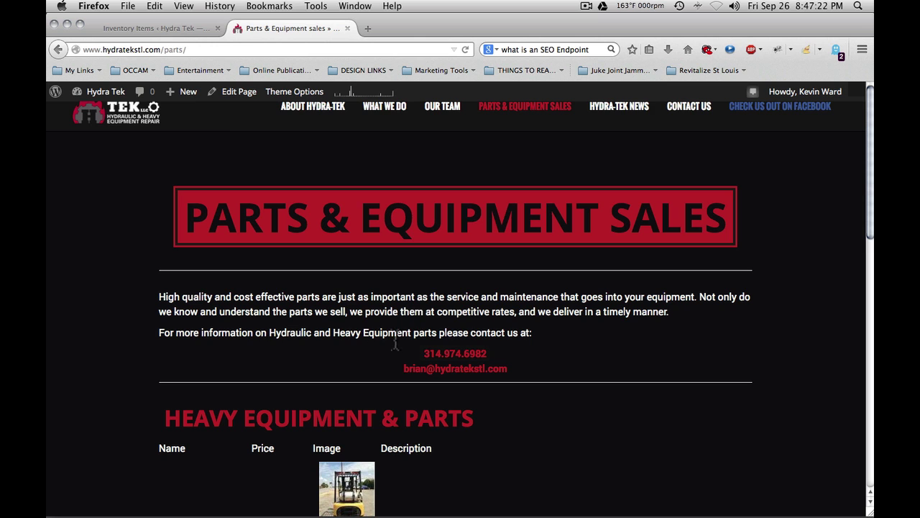
{"action": "scroll", "coordinate": [393, 343], "scroll_direction": "down", "scroll_amount": 4}
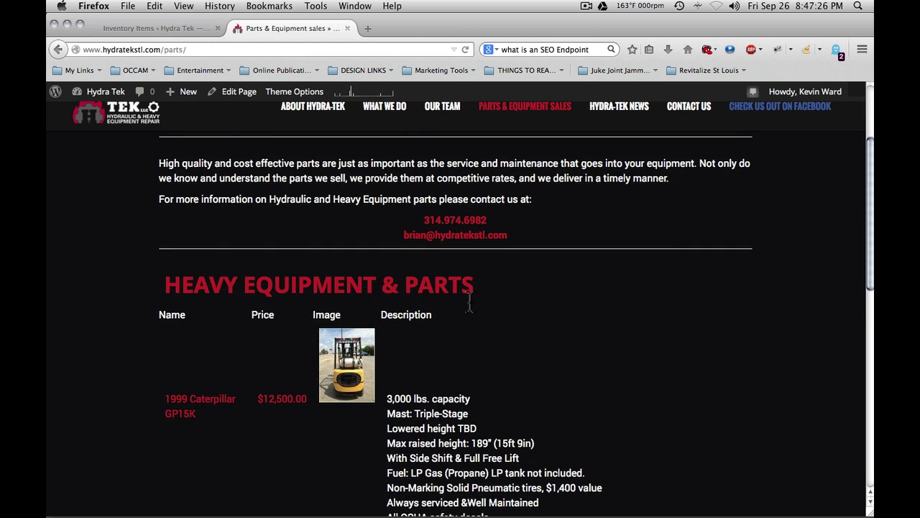
{"action": "scroll", "coordinate": [472, 302], "scroll_direction": "down", "scroll_amount": 2}
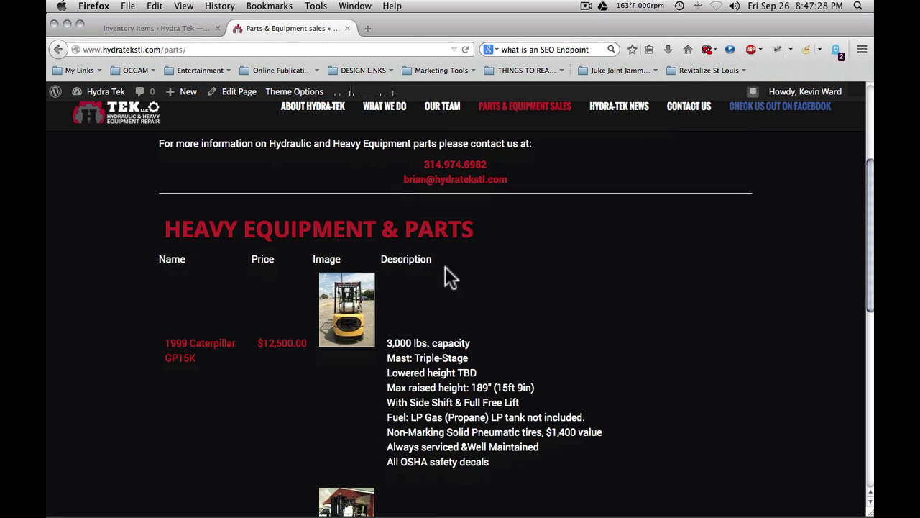
{"action": "scroll", "coordinate": [561, 270], "scroll_direction": "down", "scroll_amount": 2}
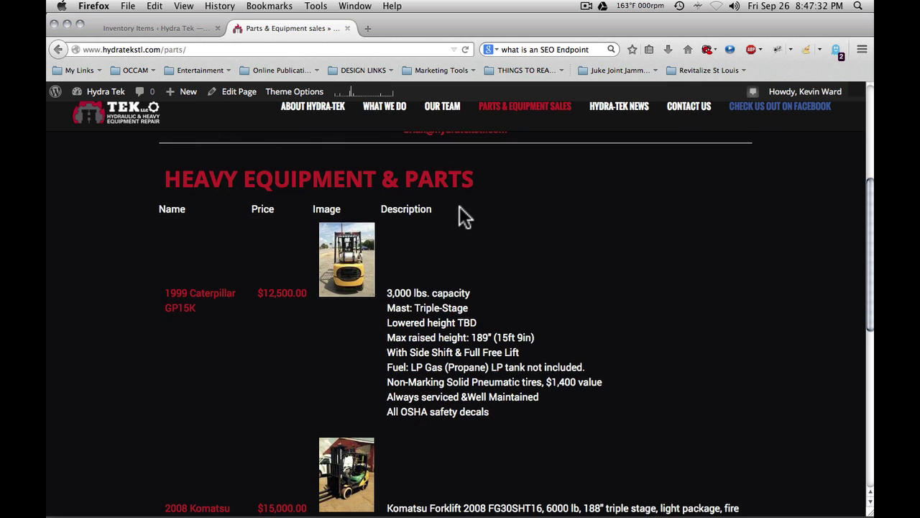
{"action": "scroll", "coordinate": [507, 223], "scroll_direction": "down", "scroll_amount": 1}
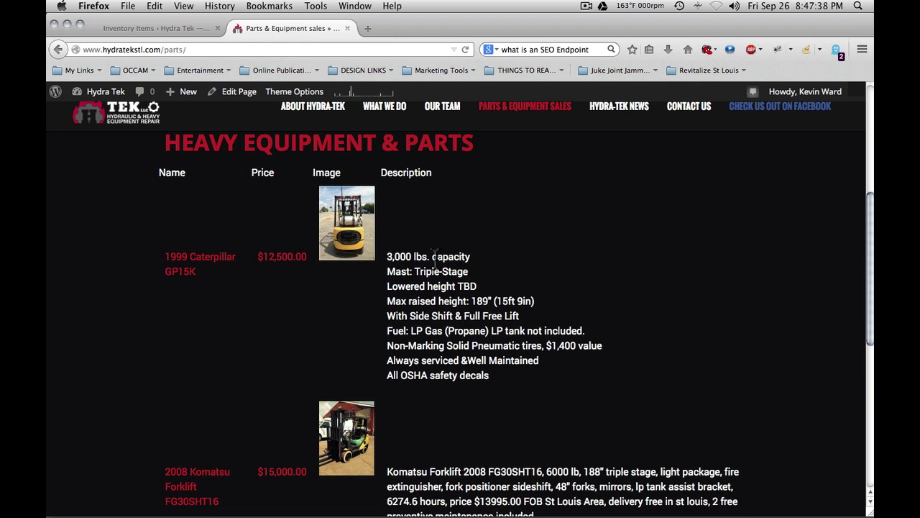
{"action": "scroll", "coordinate": [594, 251], "scroll_direction": "down", "scroll_amount": 5}
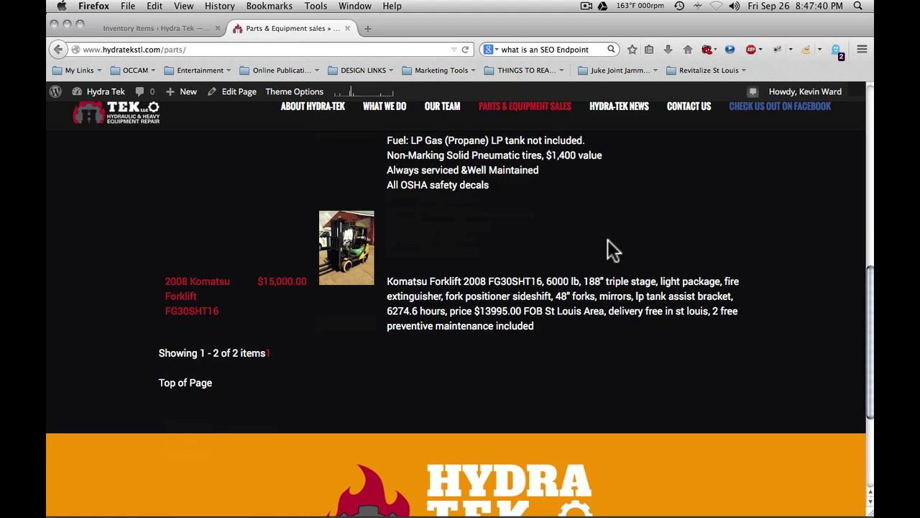
{"action": "scroll", "coordinate": [506, 300], "scroll_direction": "up", "scroll_amount": 5}
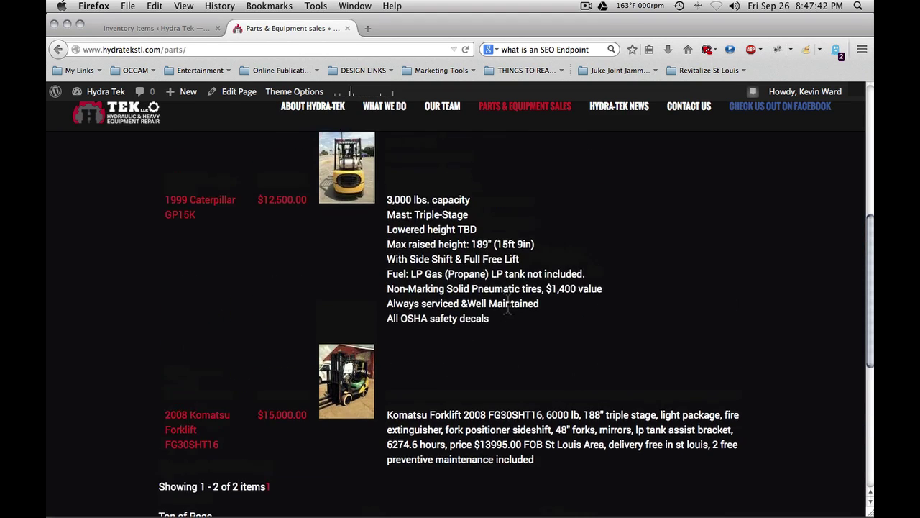
{"action": "scroll", "coordinate": [507, 298], "scroll_direction": "down", "scroll_amount": 1}
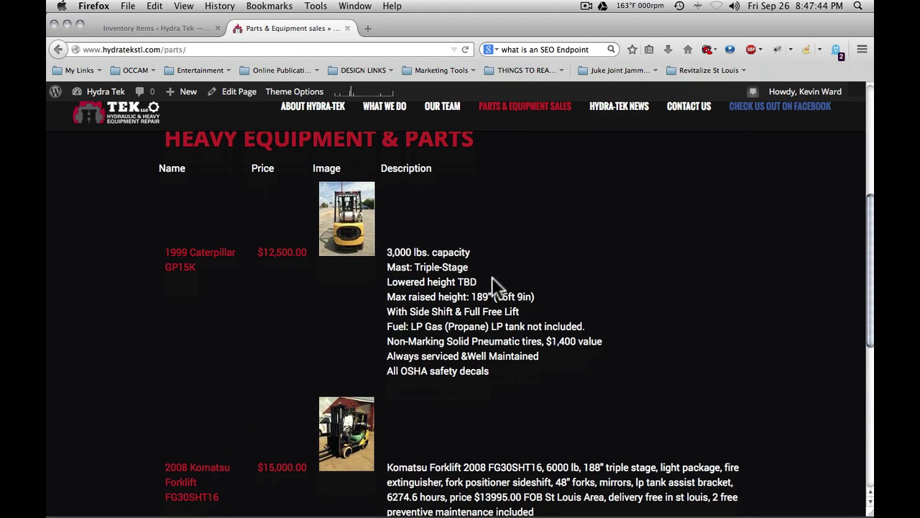
{"action": "right_click", "coordinate": [344, 215]}
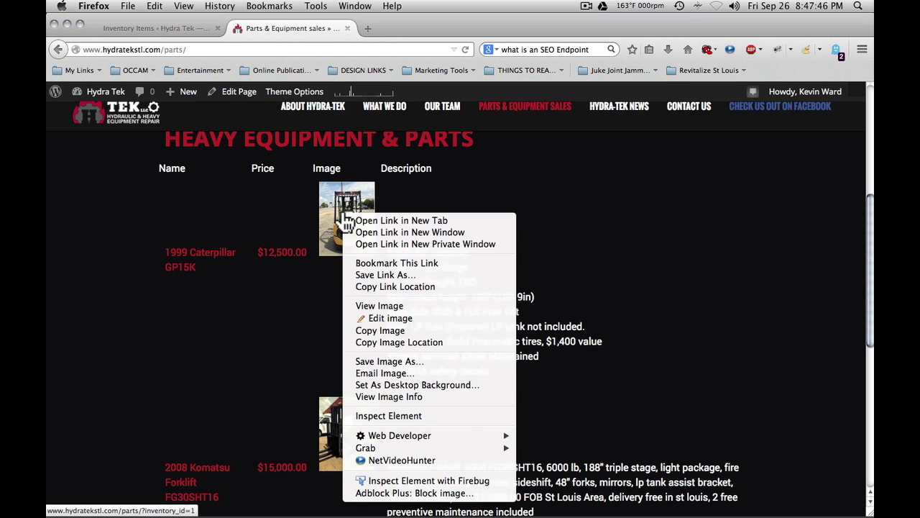
{"action": "left_click", "coordinate": [392, 416]}
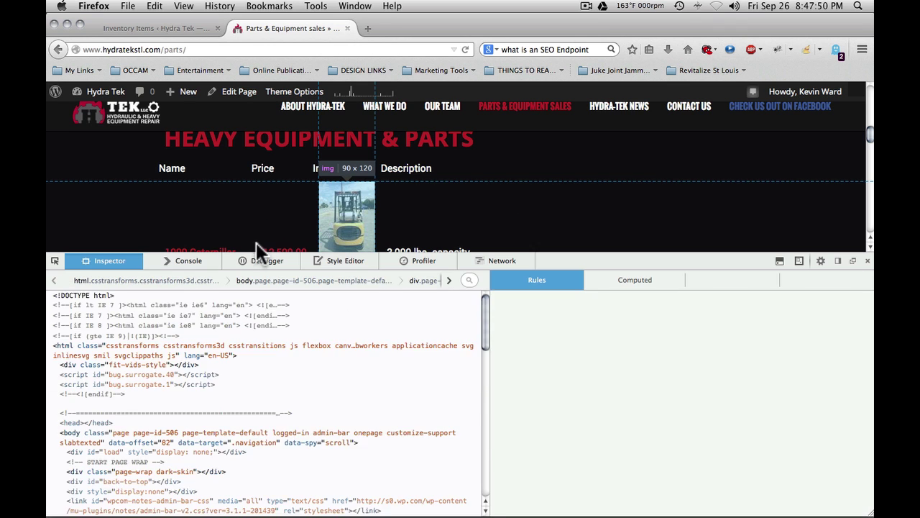
{"action": "left_click_drag", "start_coordinate": [255, 246], "coordinate": [244, 320]}
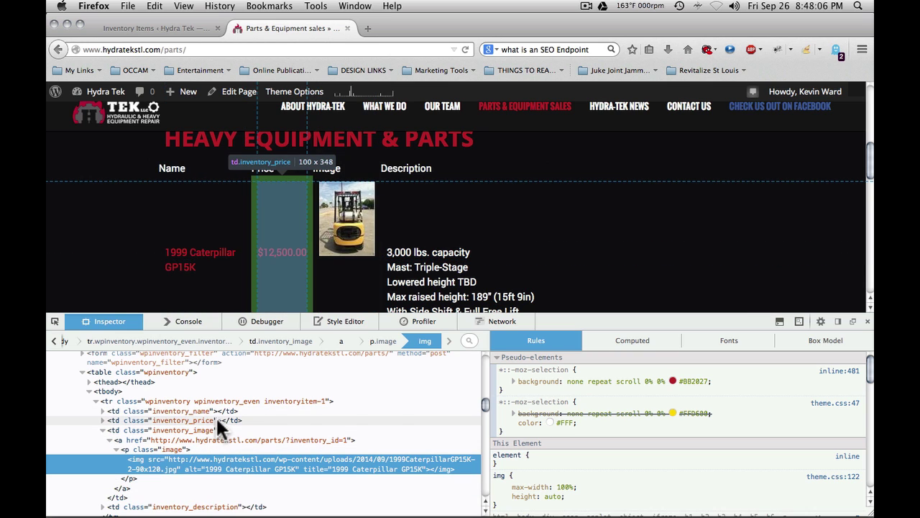
{"action": "left_click", "coordinate": [867, 321]}
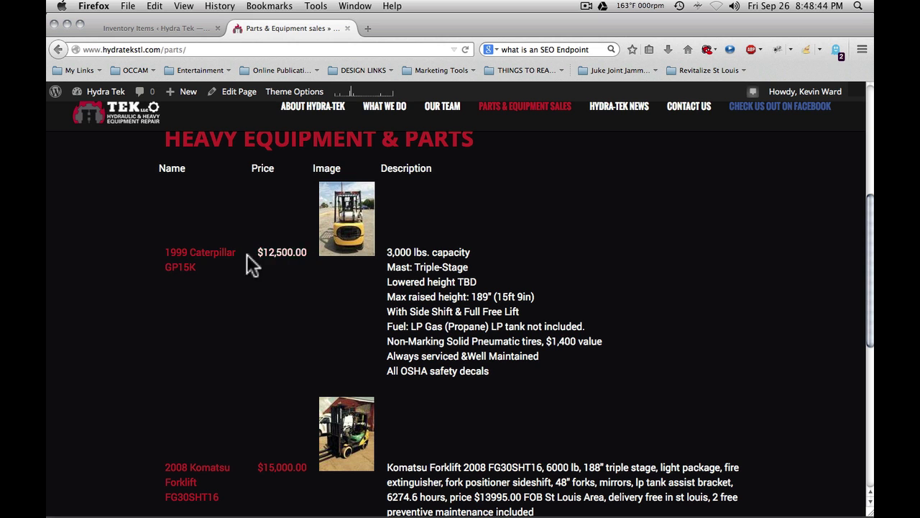
- Open the 1999 Caterpillar GP15K detail page and check its $12,500.00 price
{"action": "left_click", "coordinate": [172, 267]}
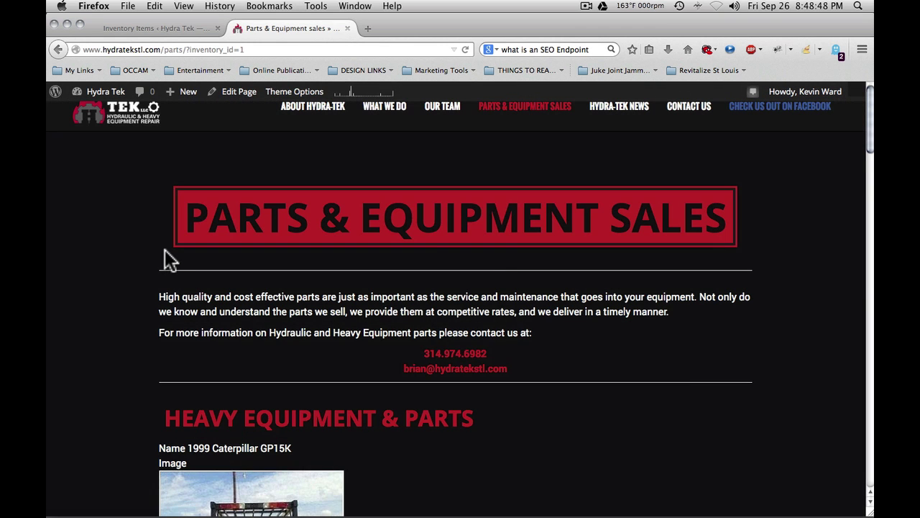
{"action": "scroll", "coordinate": [170, 260], "scroll_direction": "down", "scroll_amount": 5}
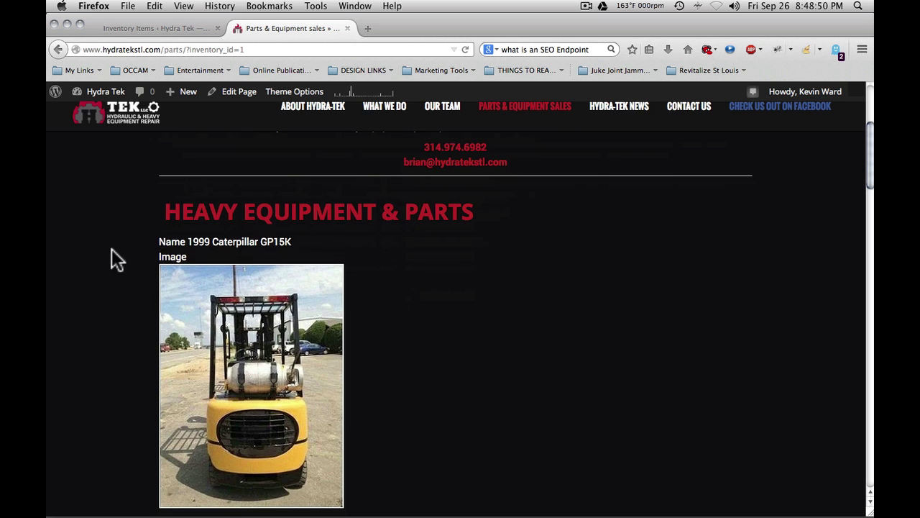
{"action": "scroll", "coordinate": [512, 330], "scroll_direction": "down", "scroll_amount": 3}
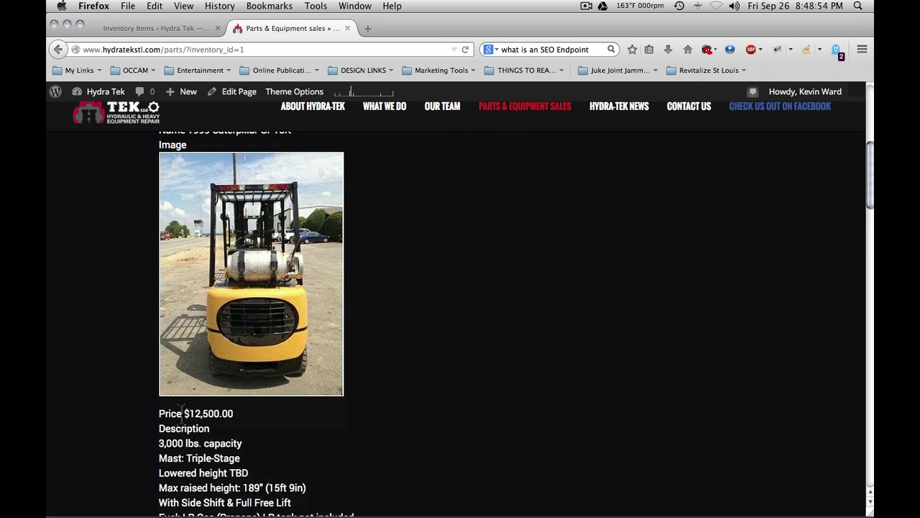
{"action": "left_click_drag", "start_coordinate": [183, 414], "coordinate": [245, 414]}
{"action": "left_click_drag", "start_coordinate": [182, 414], "coordinate": [238, 408]}
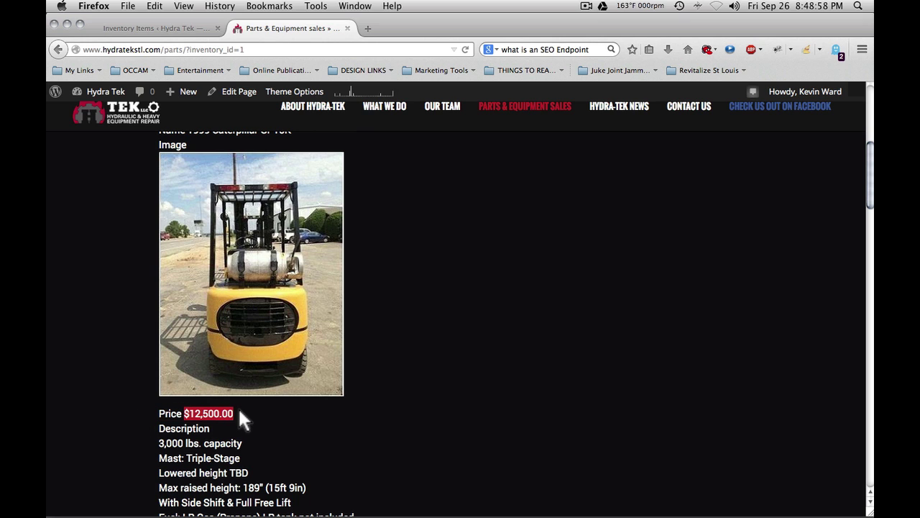
{"action": "left_click", "coordinate": [263, 412]}
- Scroll through the item's specs, images and reservation form, then return toward the top
{"action": "scroll", "coordinate": [395, 388], "scroll_direction": "down", "scroll_amount": 1}
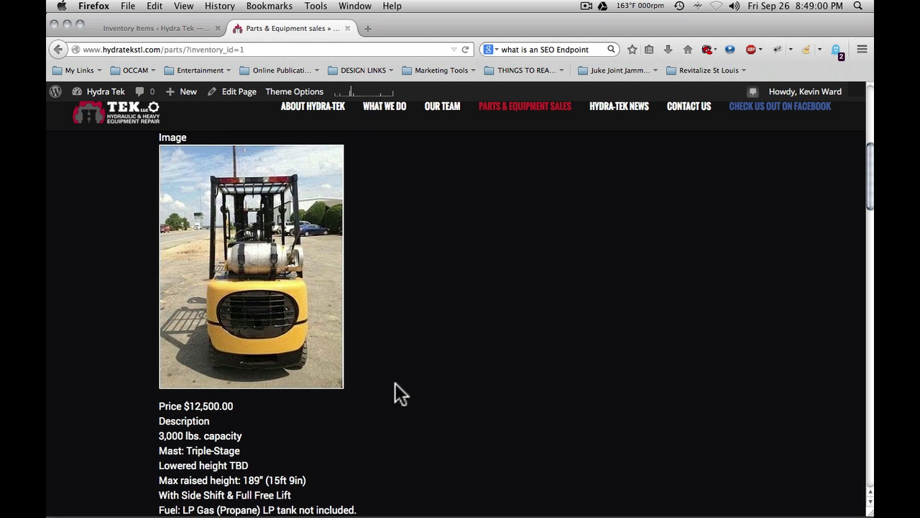
{"action": "scroll", "coordinate": [395, 382], "scroll_direction": "down", "scroll_amount": 2}
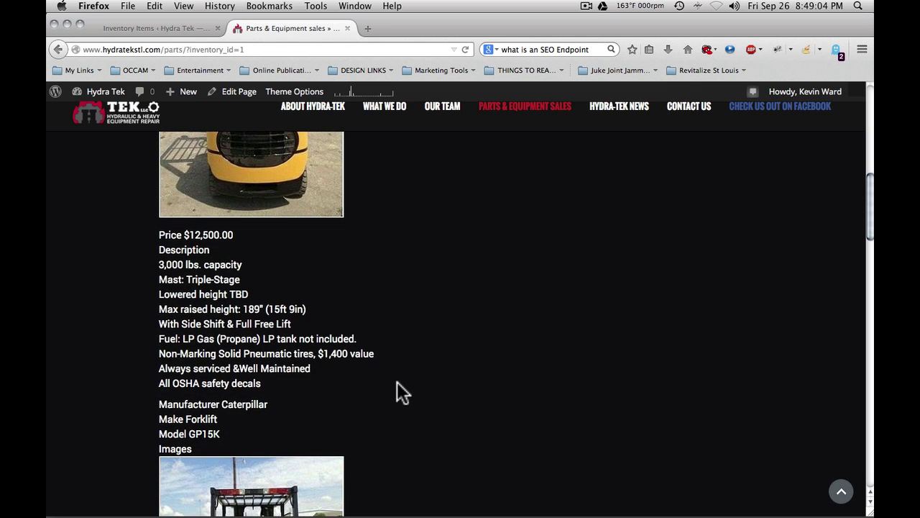
{"action": "scroll", "coordinate": [403, 371], "scroll_direction": "up", "scroll_amount": 8}
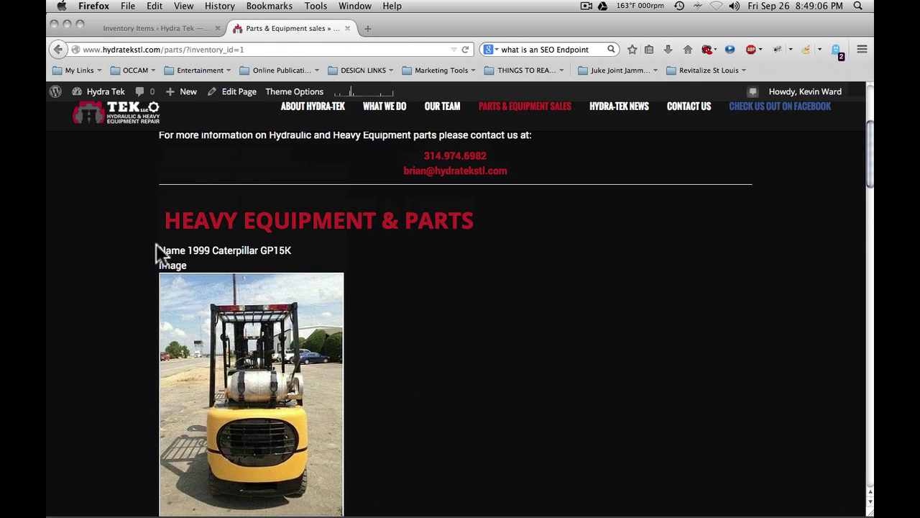
{"action": "scroll", "coordinate": [164, 269], "scroll_direction": "down", "scroll_amount": 5}
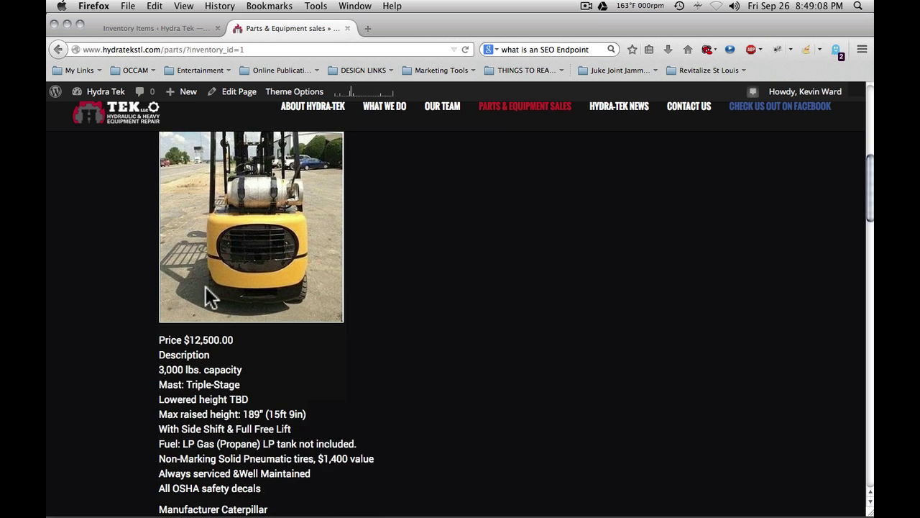
{"action": "scroll", "coordinate": [212, 353], "scroll_direction": "down", "scroll_amount": 1}
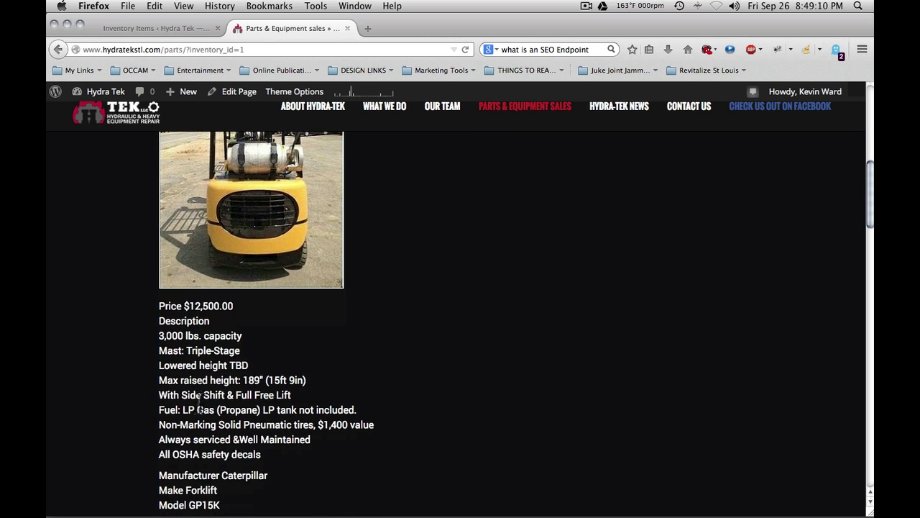
{"action": "scroll", "coordinate": [200, 404], "scroll_direction": "down", "scroll_amount": 3}
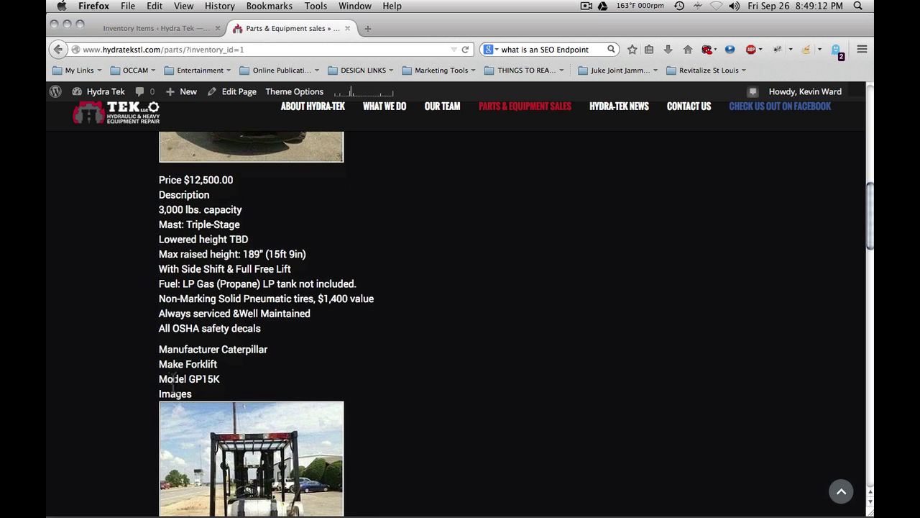
{"action": "scroll", "coordinate": [285, 361], "scroll_direction": "down", "scroll_amount": 13}
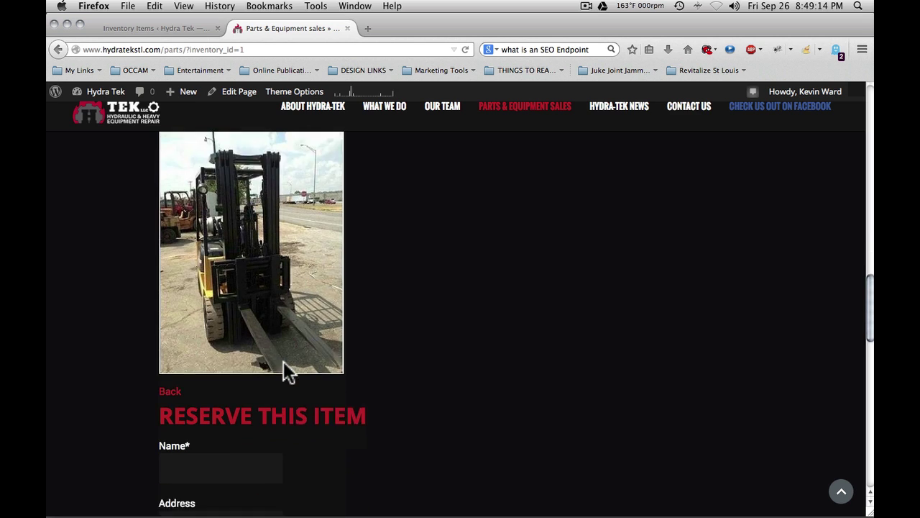
{"action": "scroll", "coordinate": [283, 360], "scroll_direction": "down", "scroll_amount": 2}
{"action": "scroll", "coordinate": [437, 348], "scroll_direction": "down", "scroll_amount": 1}
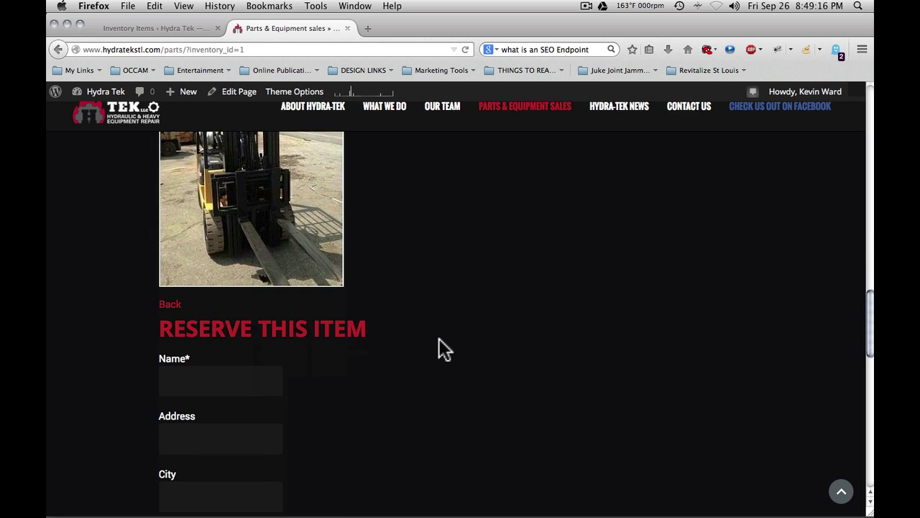
{"action": "scroll", "coordinate": [439, 341], "scroll_direction": "down", "scroll_amount": 6}
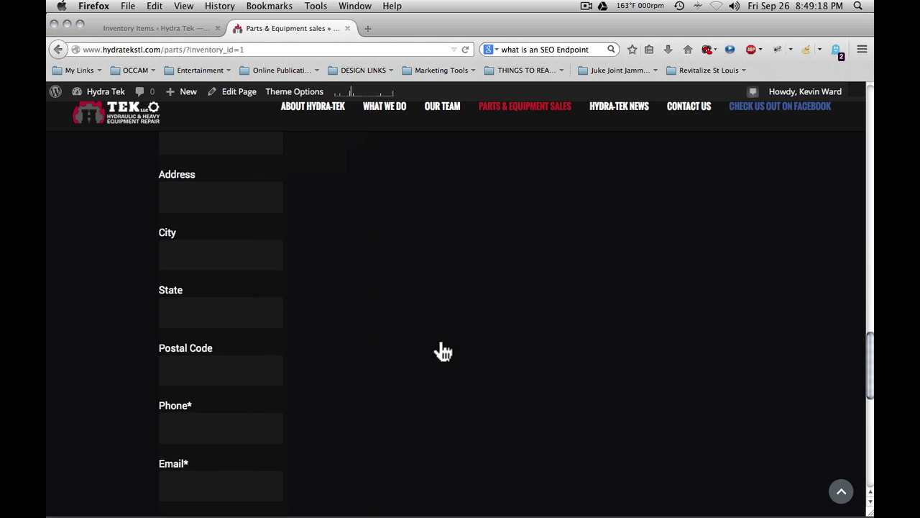
{"action": "scroll", "coordinate": [440, 350], "scroll_direction": "down", "scroll_amount": 7}
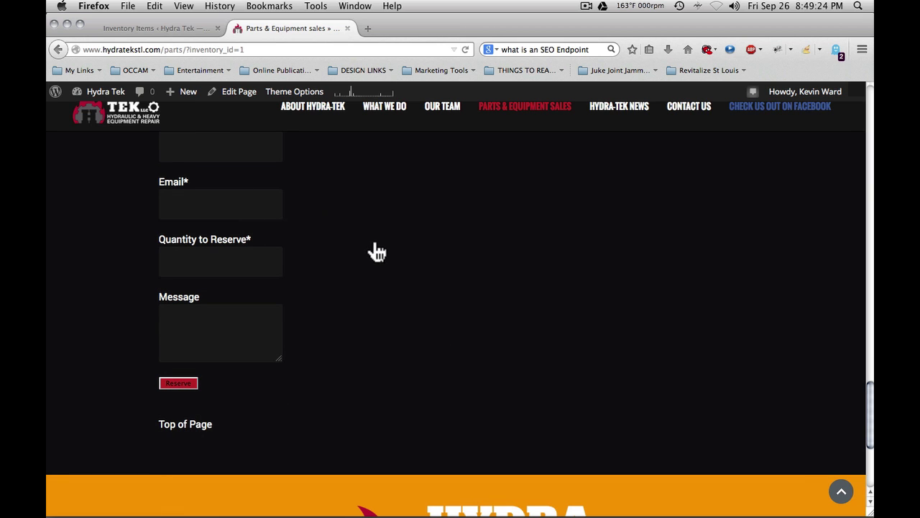
{"action": "scroll", "coordinate": [374, 245], "scroll_direction": "up", "scroll_amount": 12}
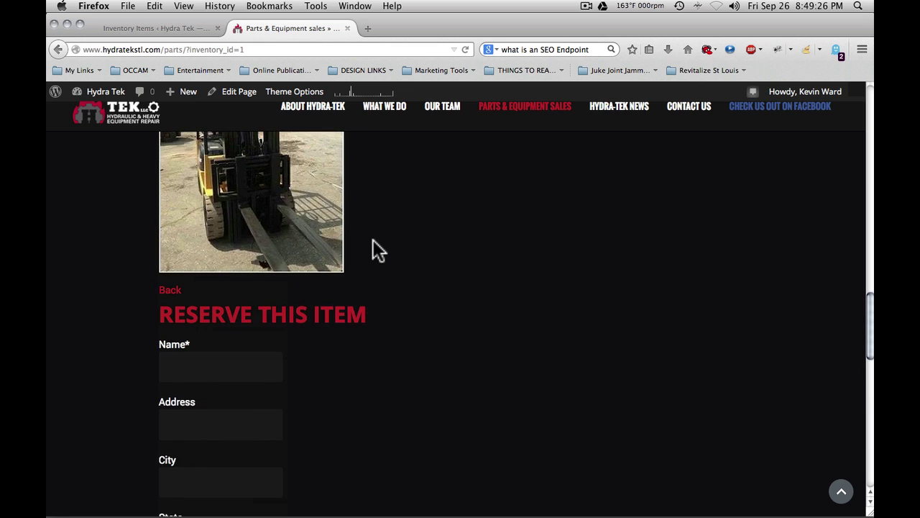
{"action": "scroll", "coordinate": [372, 240], "scroll_direction": "up", "scroll_amount": 15}
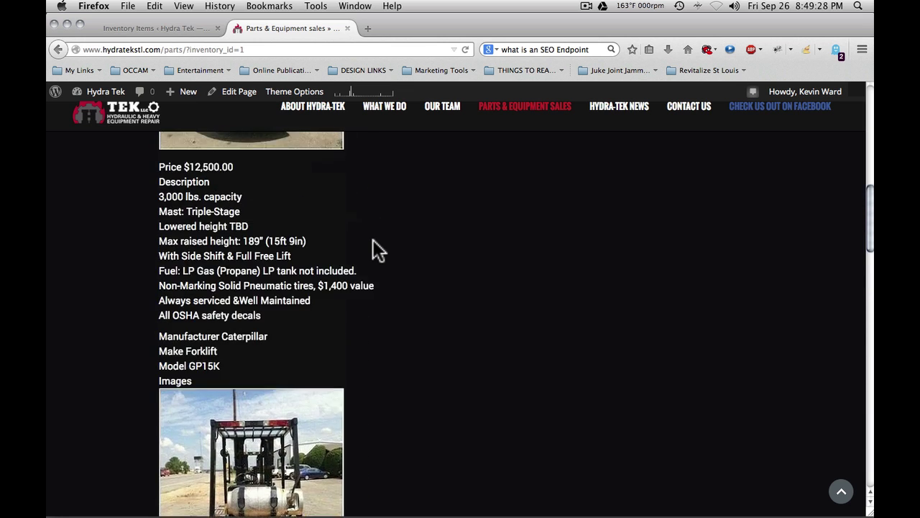
{"action": "scroll", "coordinate": [373, 240], "scroll_direction": "up", "scroll_amount": 10}
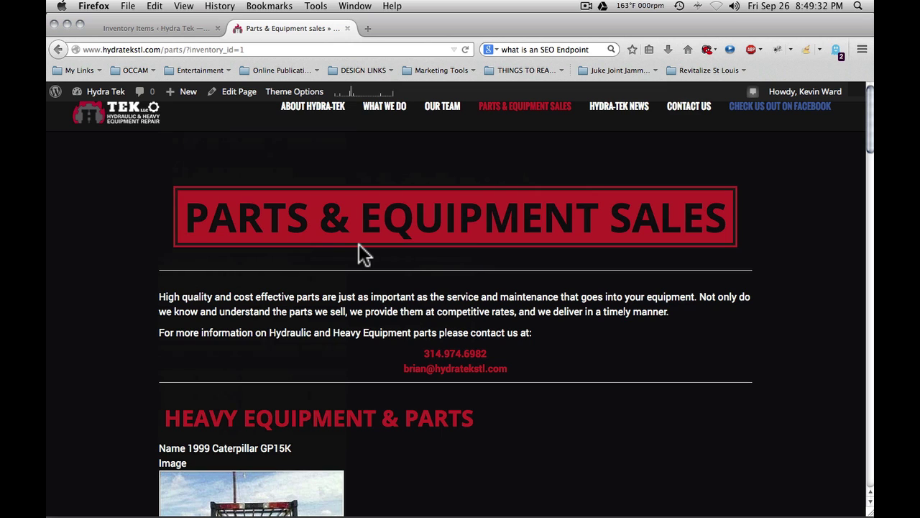
- Return to the WP Inventory Manage Inventory Items list in WordPress
{"action": "left_click", "coordinate": [161, 29]}
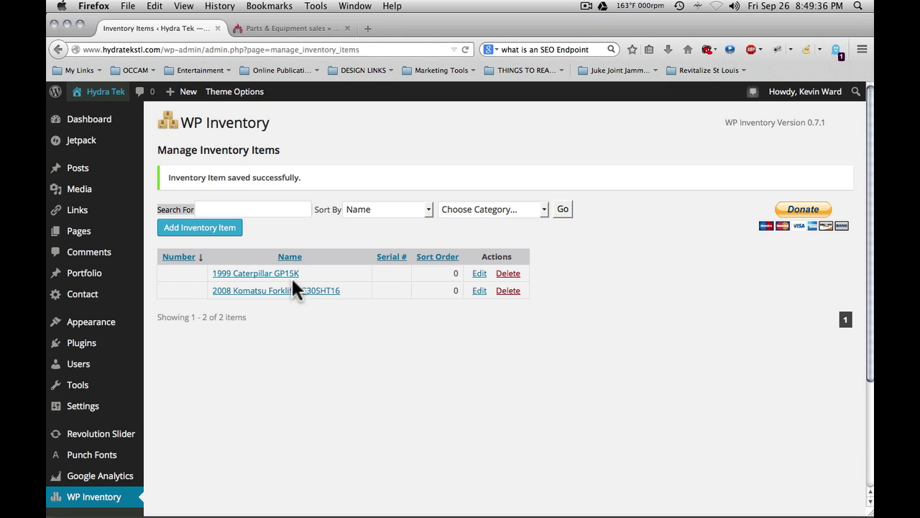